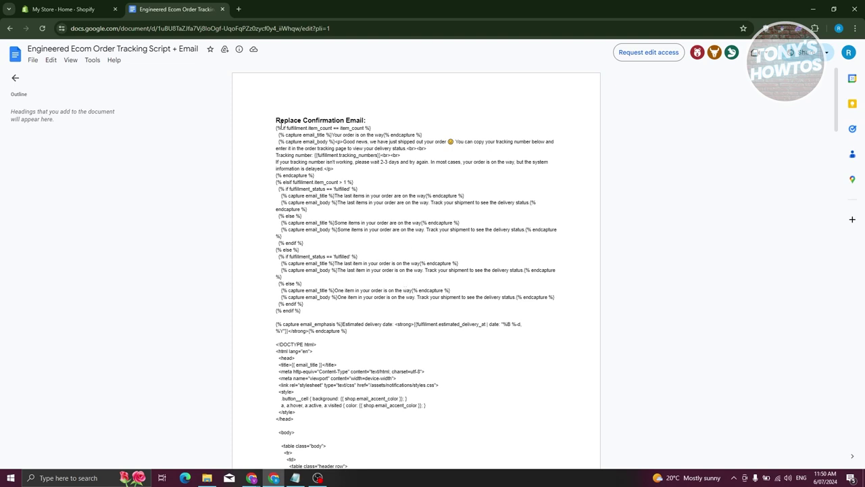
Examine the order tracking document by highlighting the confirmation email code and the whole Tracking Page Script
left_click_drag(275, 126, 409, 344)
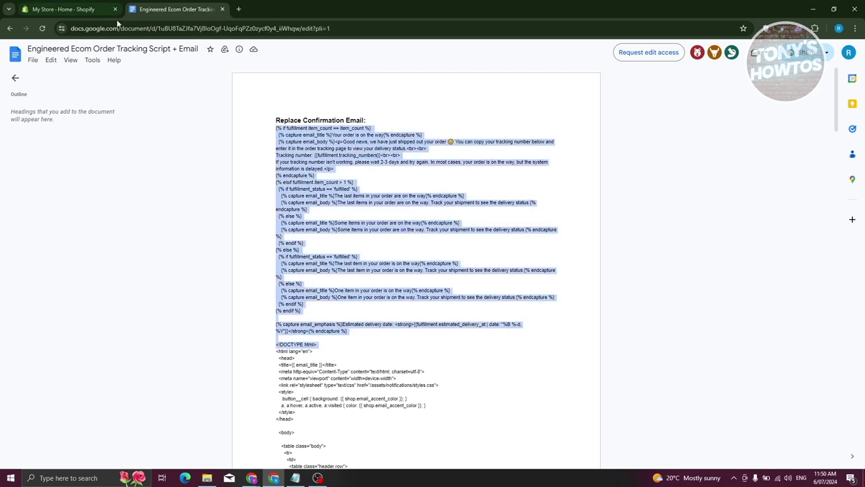
scroll(503, 253, "down", 20)
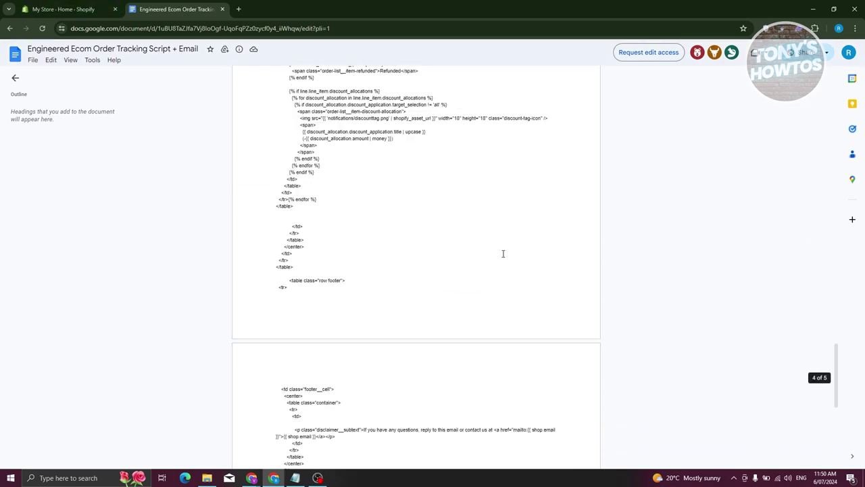
scroll(504, 252, "down", 1)
left_click_drag(275, 207, 327, 391)
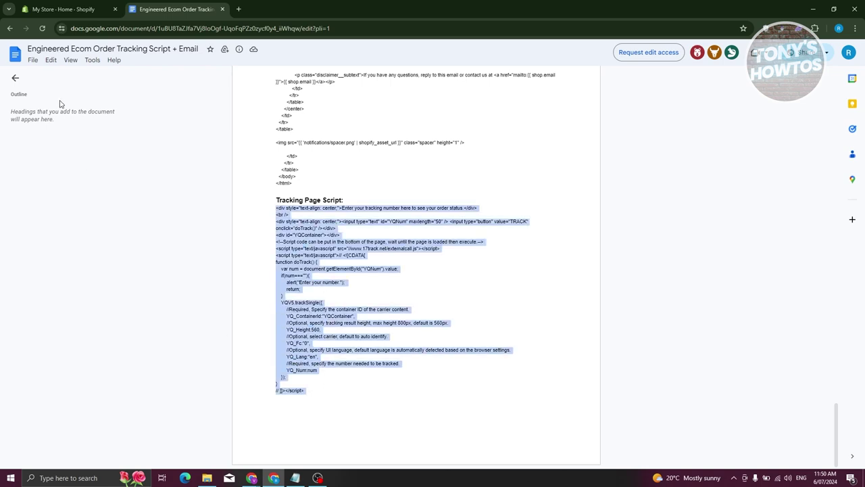
Switch to the Shopify admin and start adding a new page to the online store
left_click(68, 8)
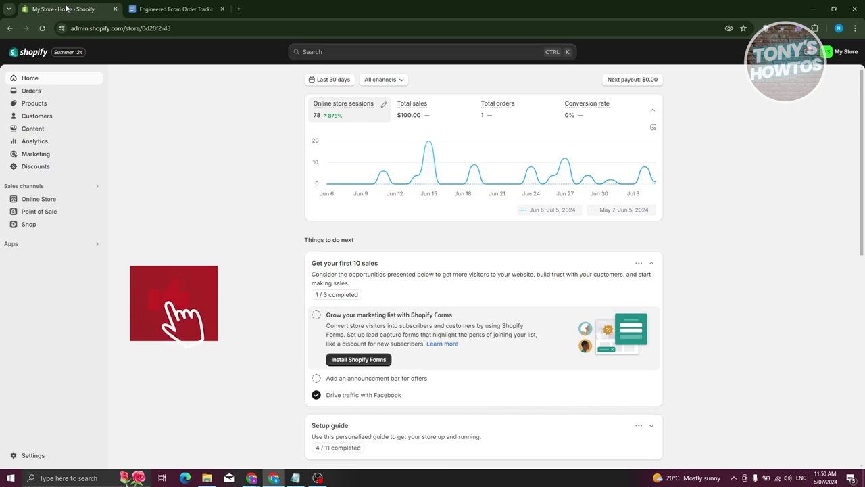
left_click(38, 199)
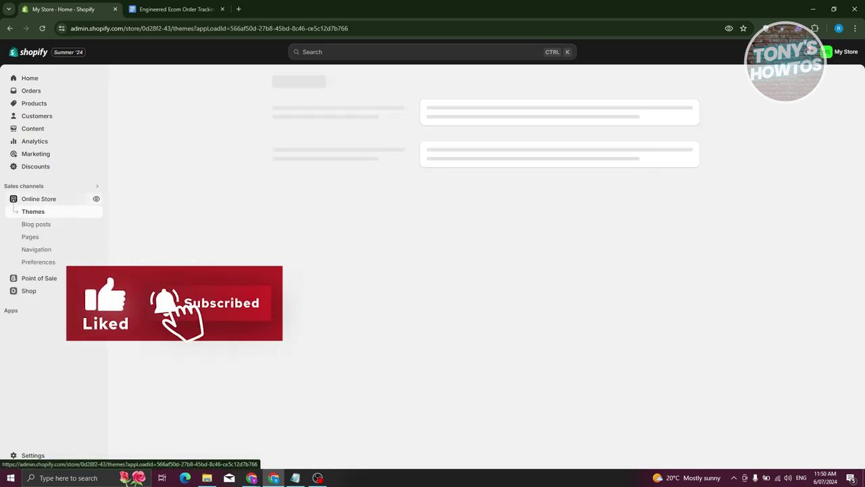
left_click(36, 239)
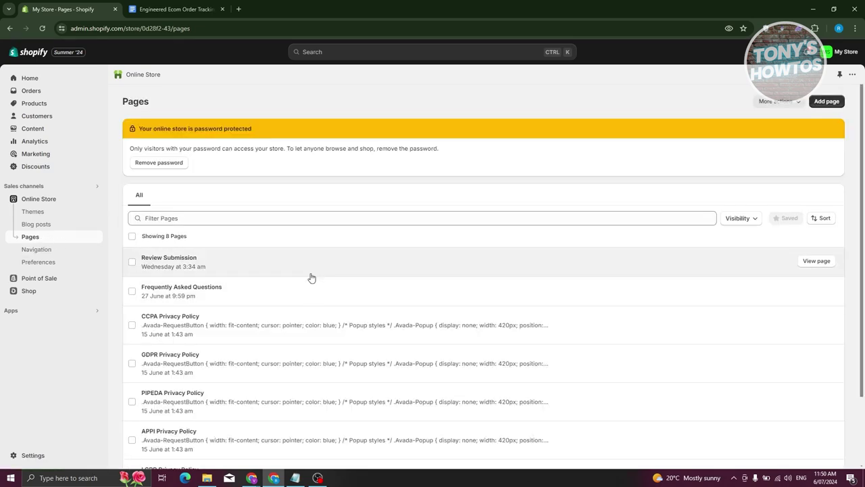
scroll(317, 274, "down", 2)
scroll(319, 270, "up", 2)
left_click(830, 104)
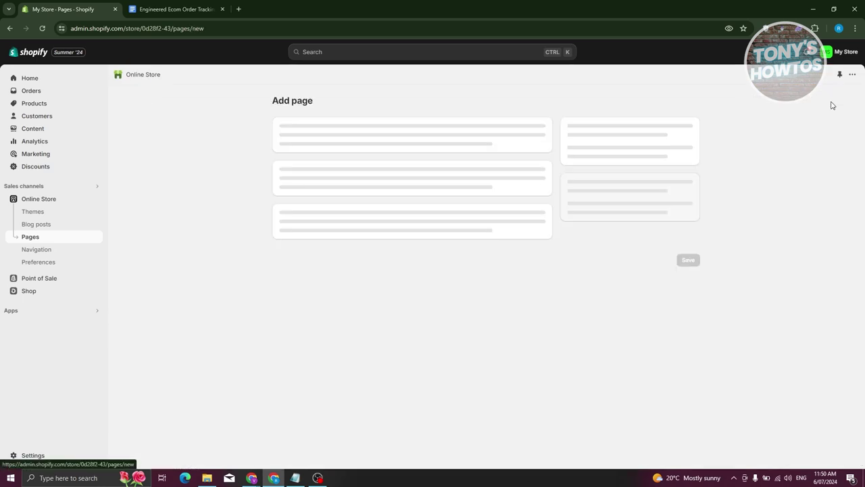
Title the new page "Tracking" and use the "Default page" theme template
left_click(383, 145)
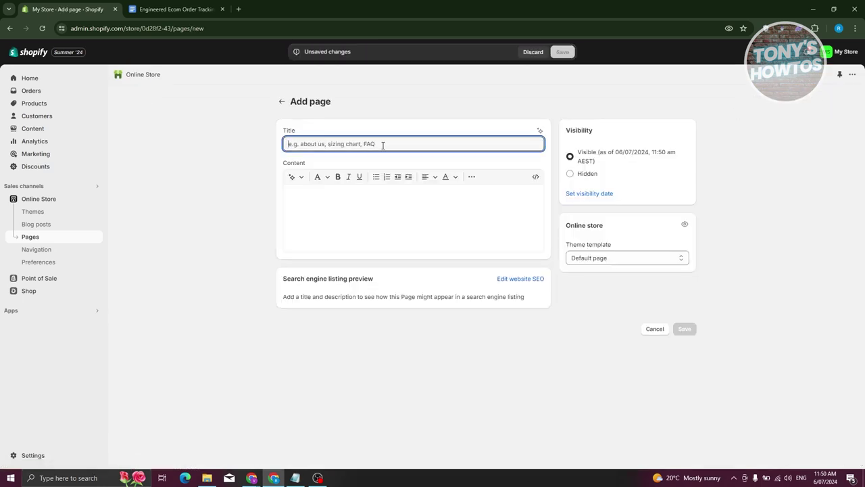
type("Tr")
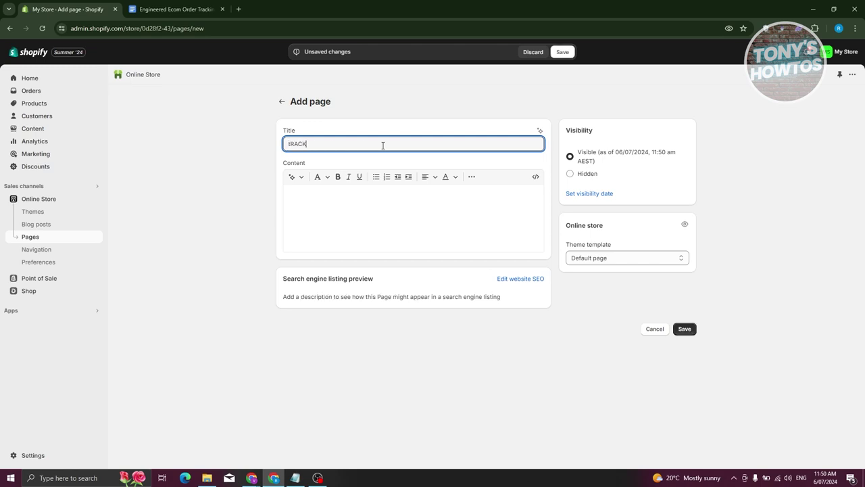
double_click(382, 145)
type("Tracking")
left_click(404, 231)
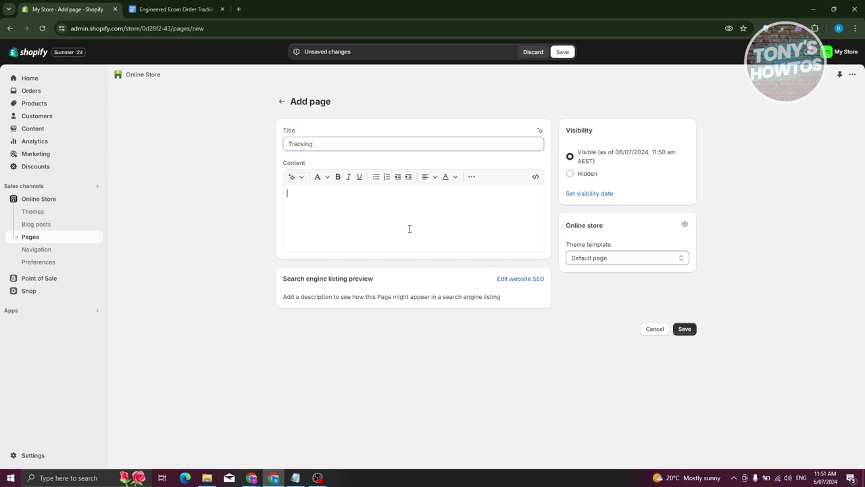
left_click(644, 260)
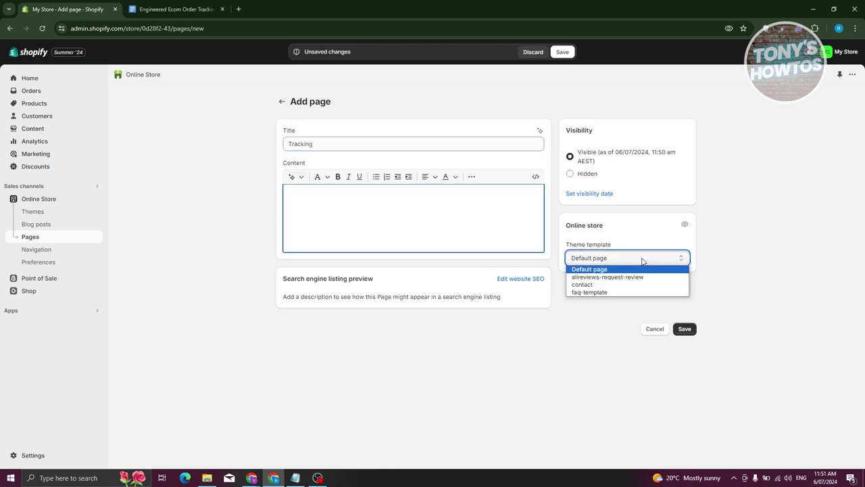
left_click(601, 270)
left_click(196, 243)
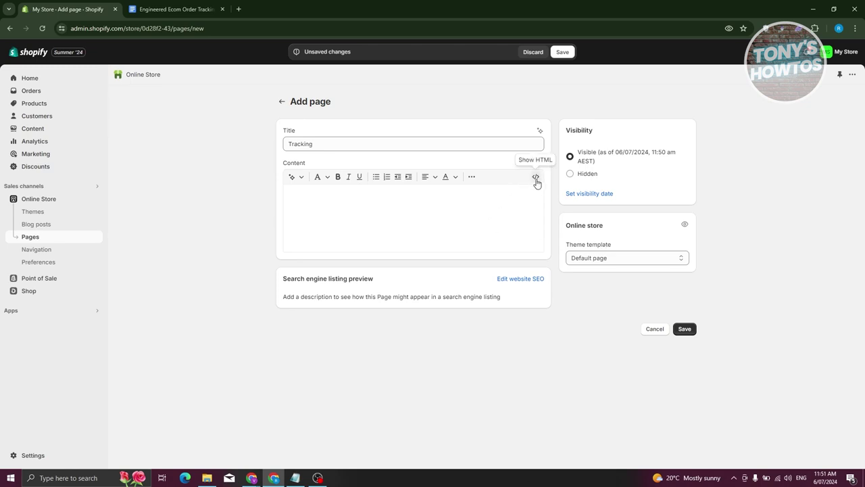
Switch the page's content editor to HTML view, ready for code entry
left_click(473, 211)
left_click(535, 177)
left_click(535, 177)
left_click(536, 177)
left_click(313, 193)
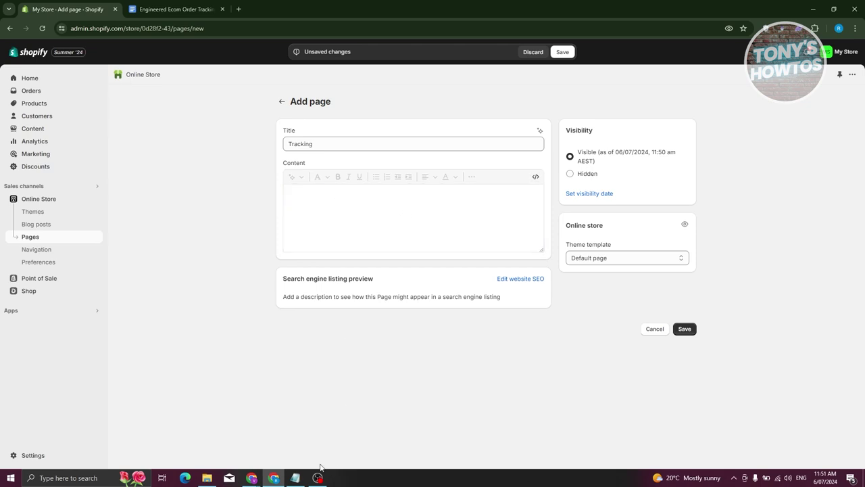
Switch to the Google Docs document and copy all the code under "Tracking Page Script"
left_click(193, 8)
right_click(296, 223)
left_click(321, 234)
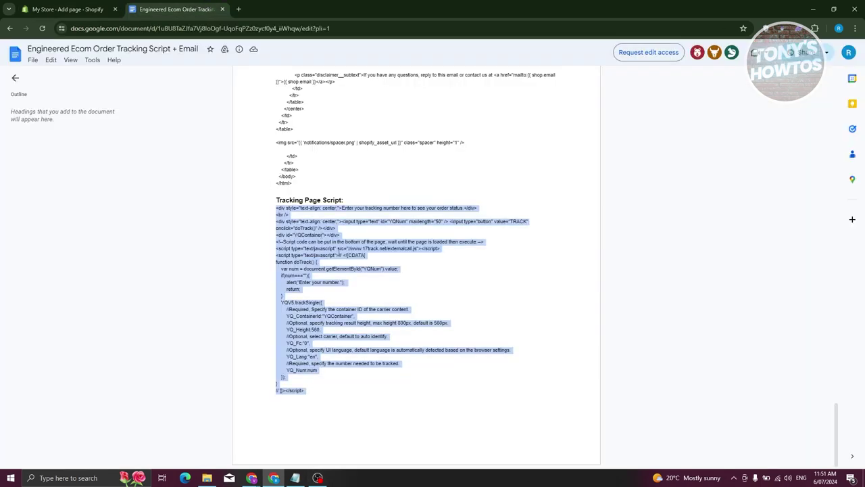
left_click(317, 394)
left_click_drag(276, 208, 330, 391)
right_click(291, 218)
left_click(306, 226)
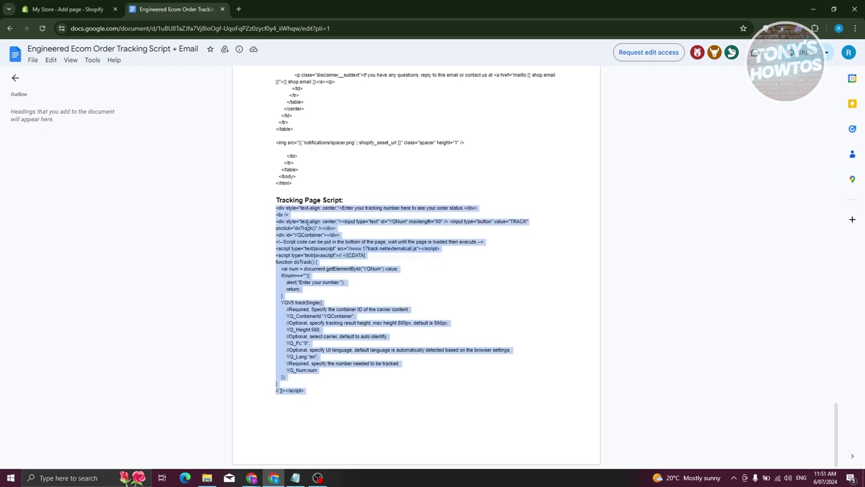
Paste the tracking script into the Shopify page's HTML content and save the page
left_click(69, 9)
left_click(326, 195)
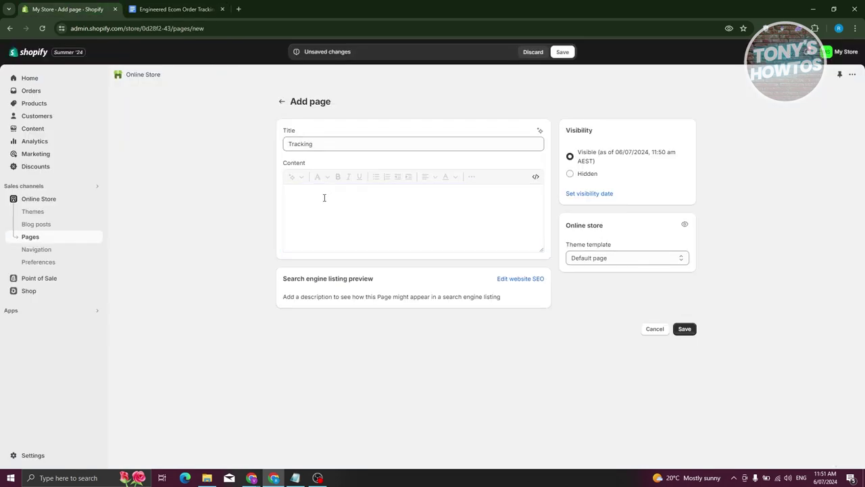
key("ctrl+v")
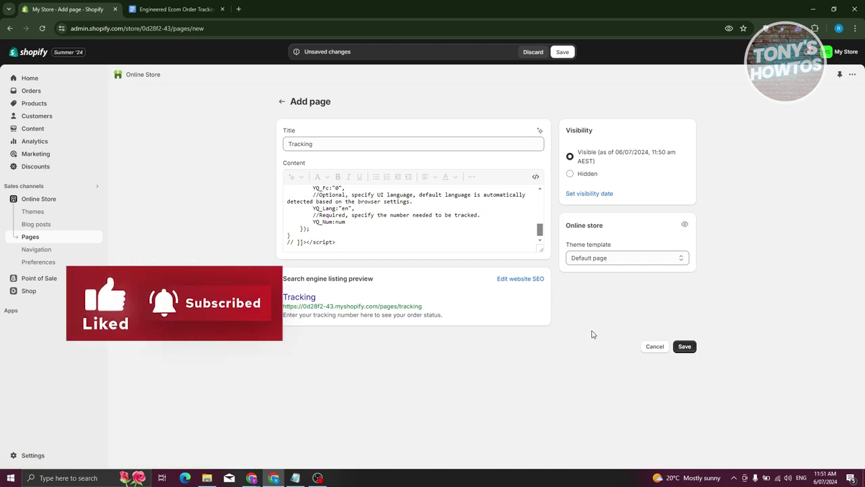
left_click(684, 347)
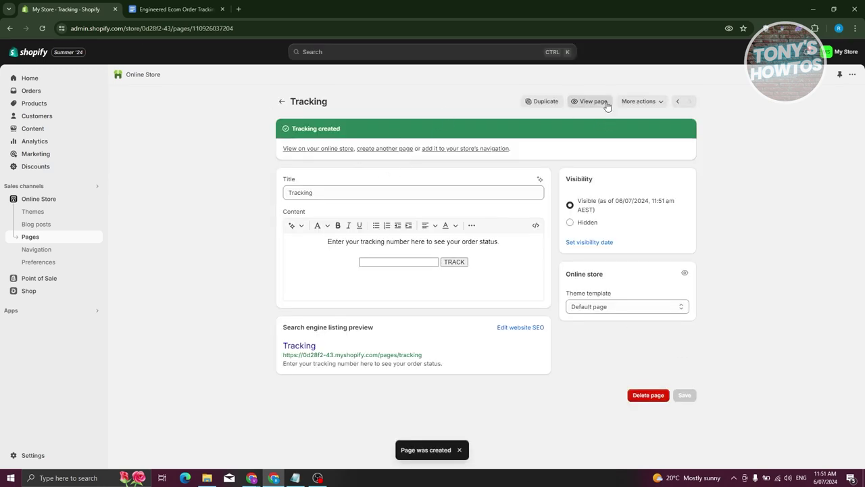
View the Tracking page on the live storefront and dismiss the discount popup
left_click(592, 102)
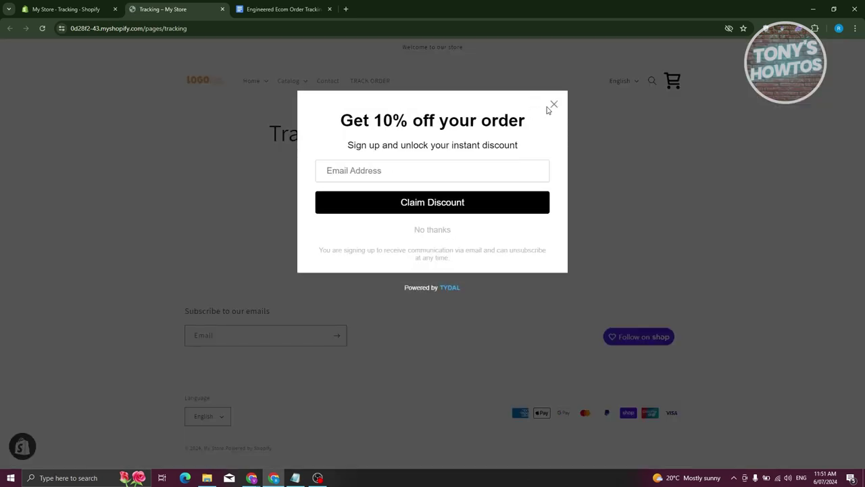
left_click(554, 105)
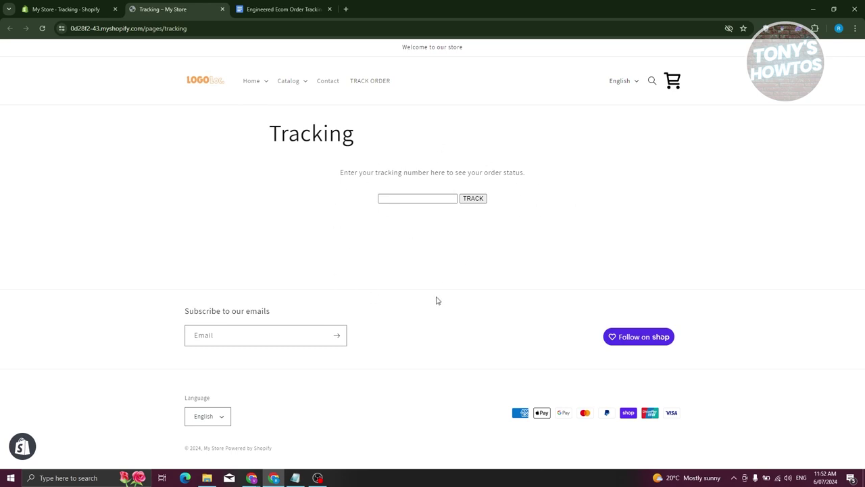
Remove the TRACK ORDER item from the online store's Main menu in the Shopify admin
left_click(73, 13)
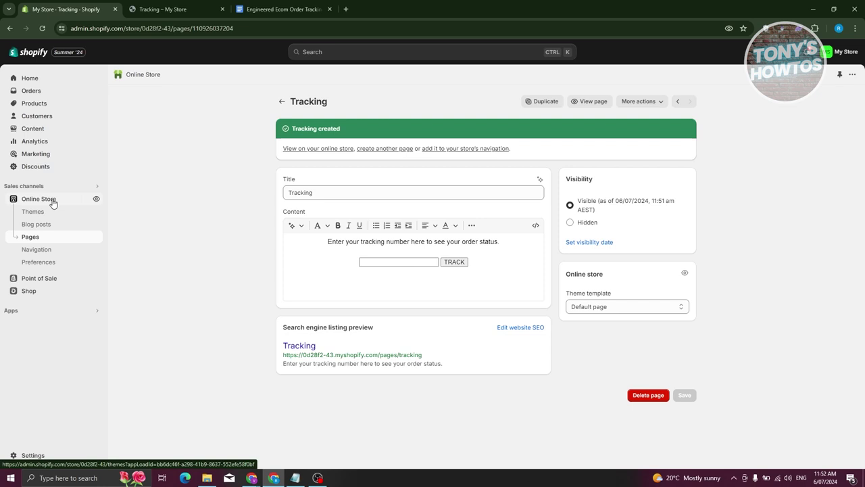
left_click(35, 249)
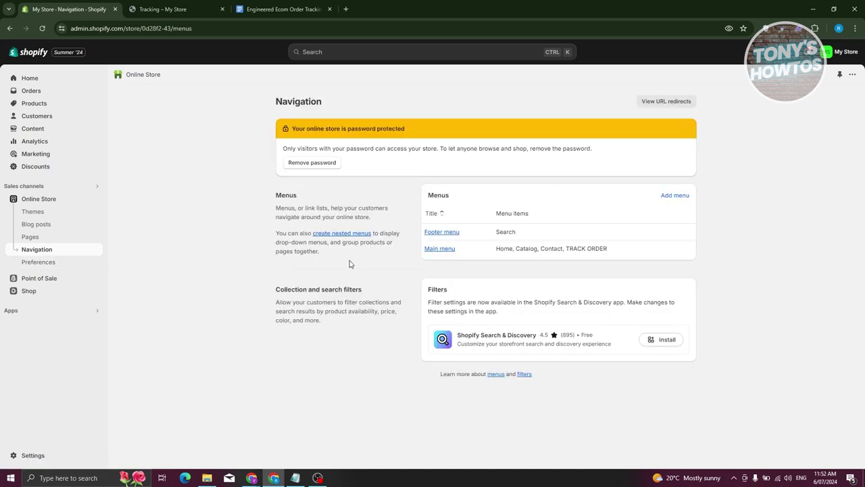
left_click(440, 249)
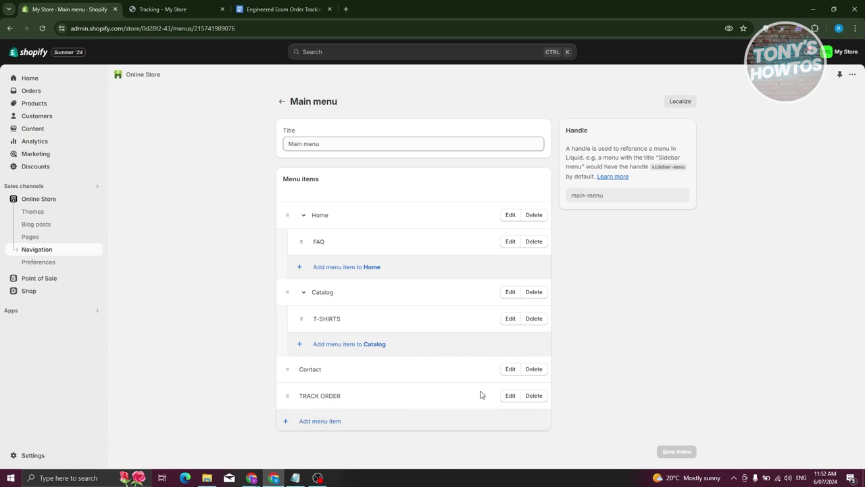
left_click(540, 399)
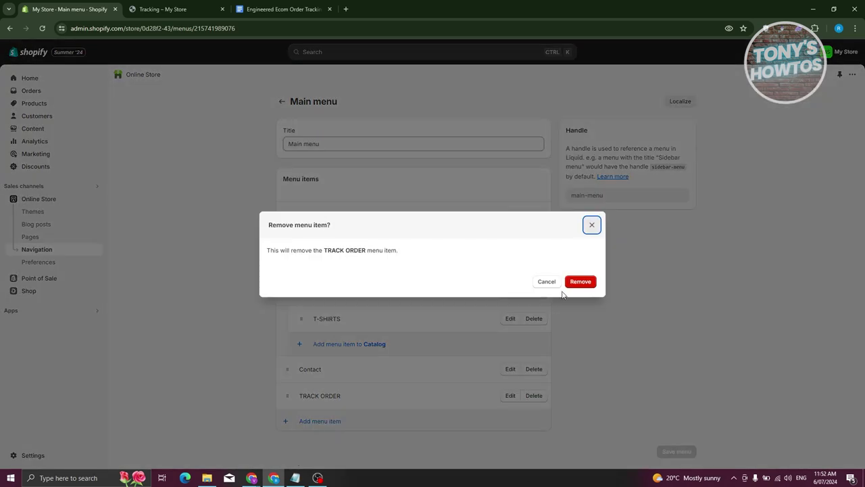
left_click(581, 281)
left_click(308, 395)
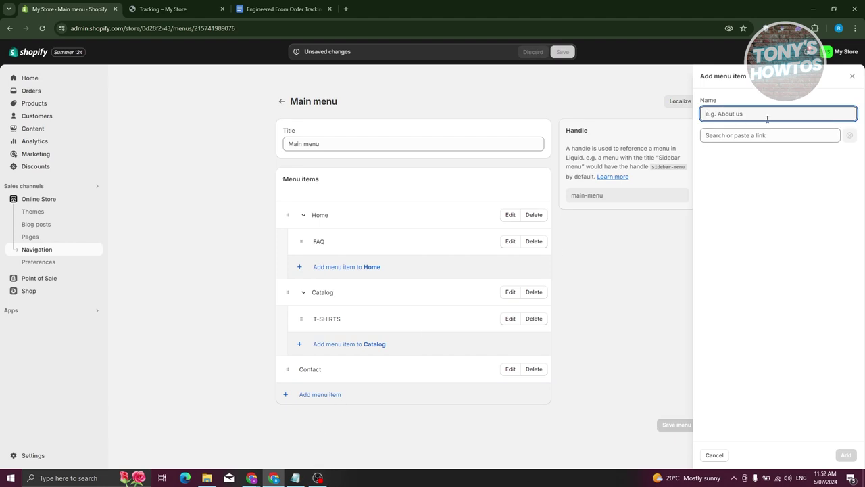
type("Tracking")
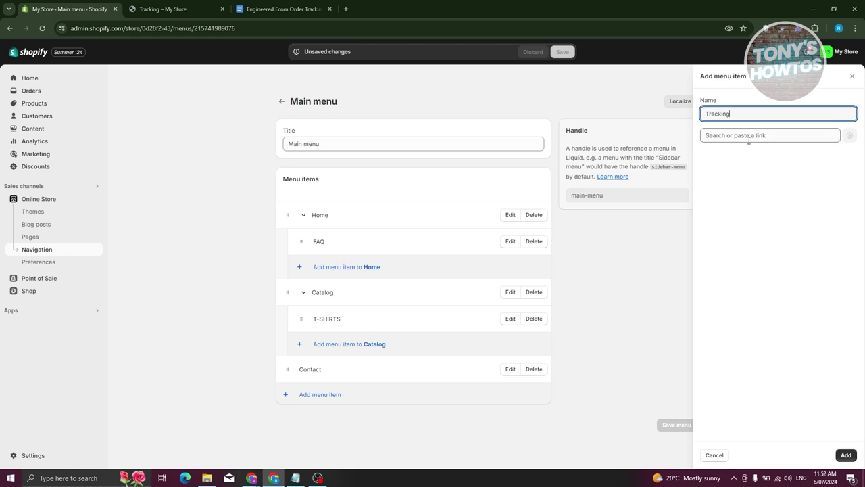
left_click(749, 138)
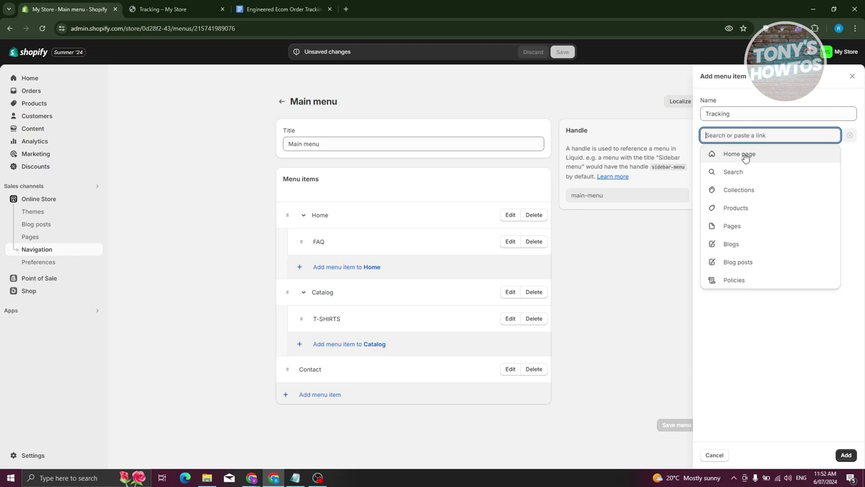
left_click(176, 10)
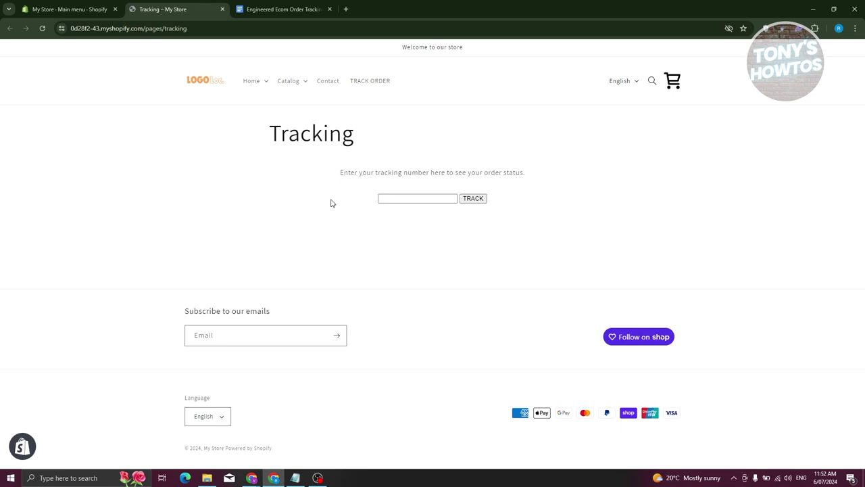
left_click(205, 28)
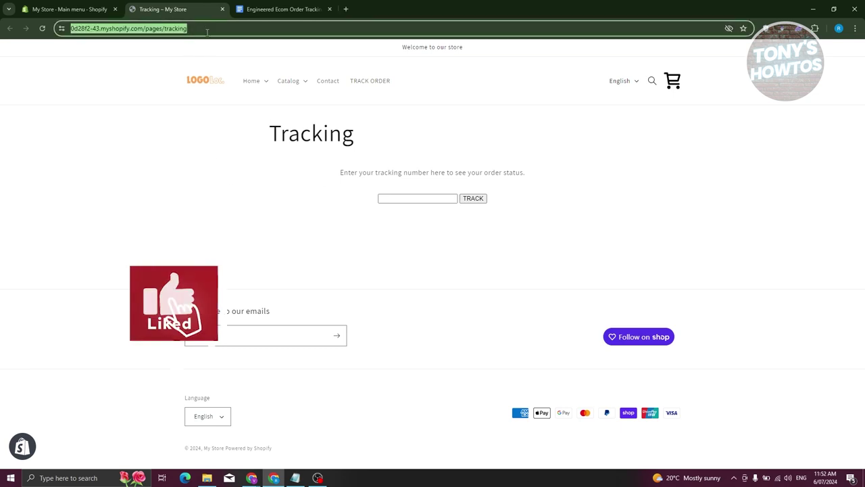
left_click(68, 8)
type("https://0d28f2-43.myshopify.com/pages/tracking")
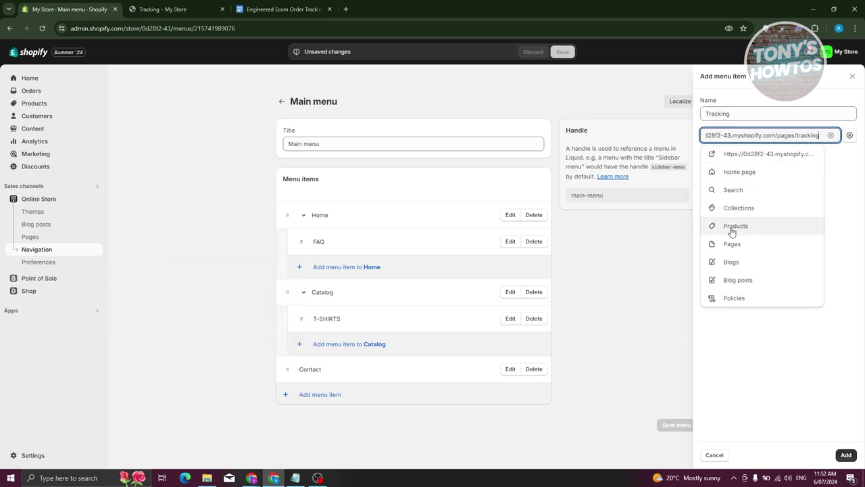
left_click(771, 155)
left_click_drag(768, 133, 713, 201)
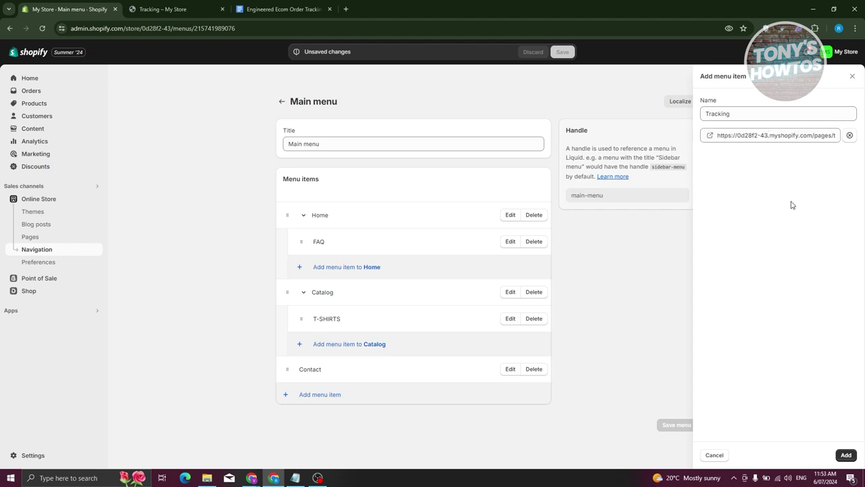
left_click(846, 455)
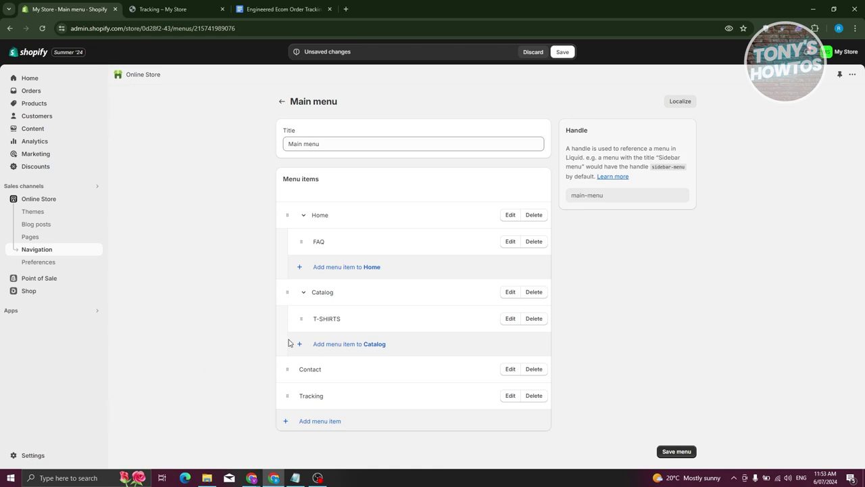
Stay on the Main menu page and save the menu changes
left_click(37, 457)
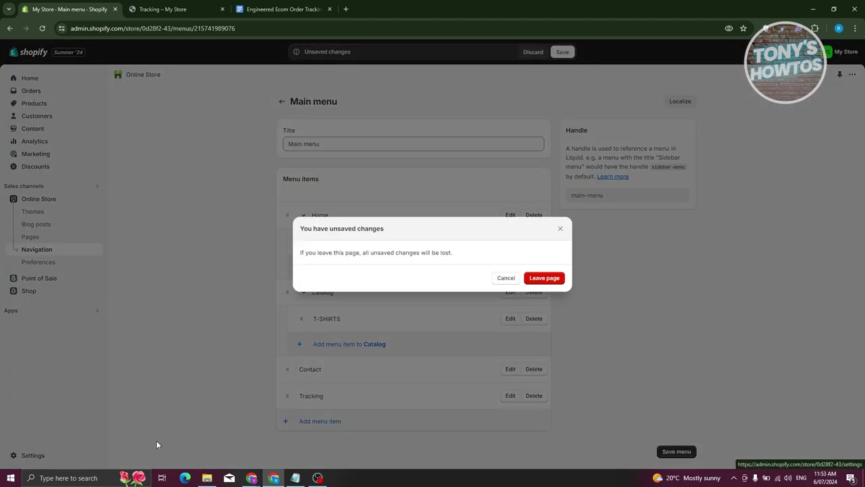
left_click(508, 279)
left_click(673, 452)
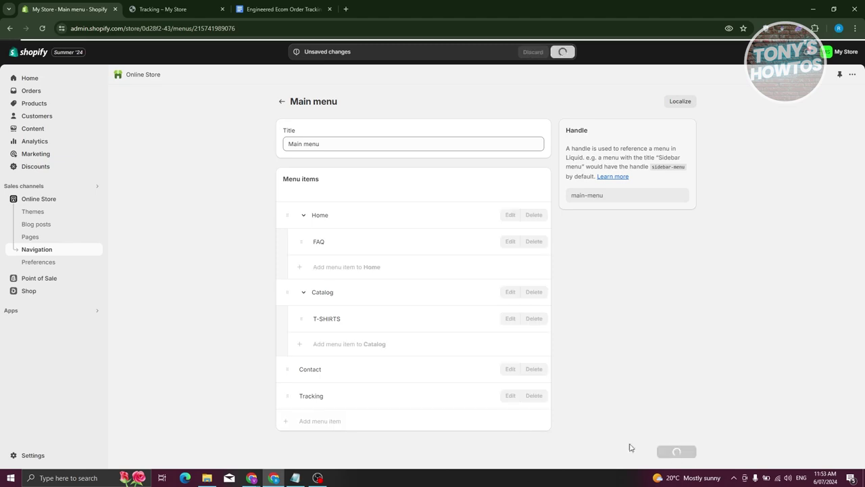
Open the code of the Shipping confirmation customer notification for editing in the store's notification settings
left_click(28, 457)
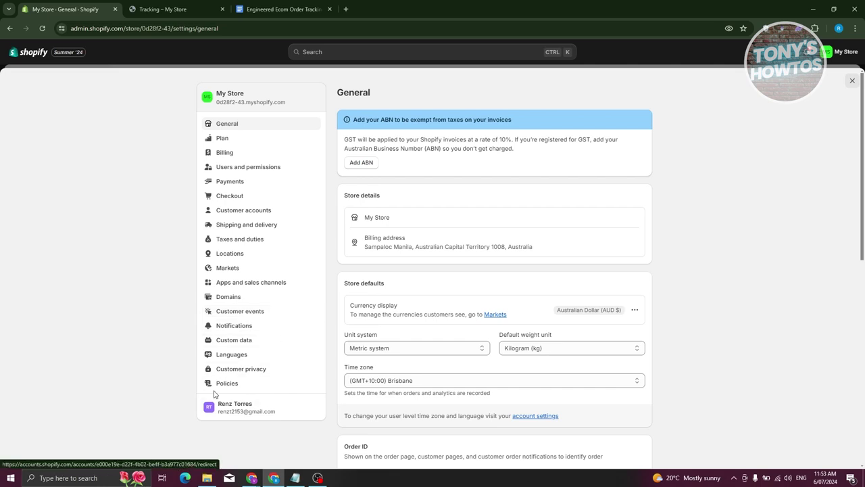
left_click(242, 327)
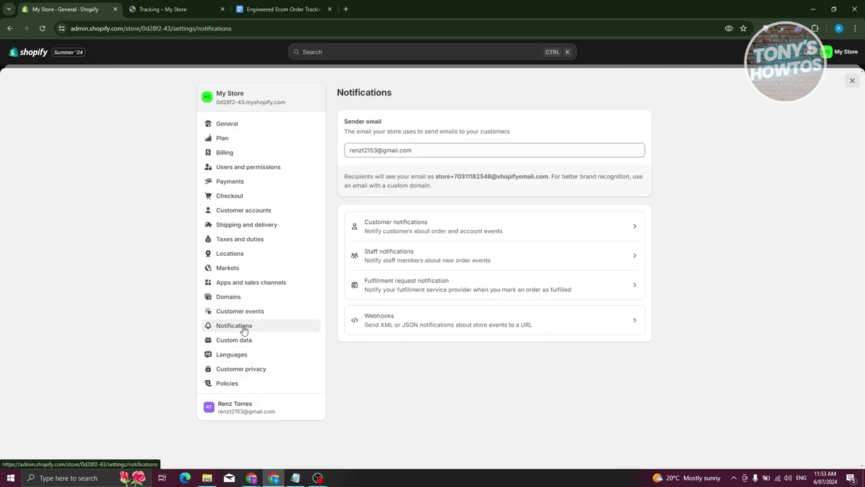
left_click(429, 228)
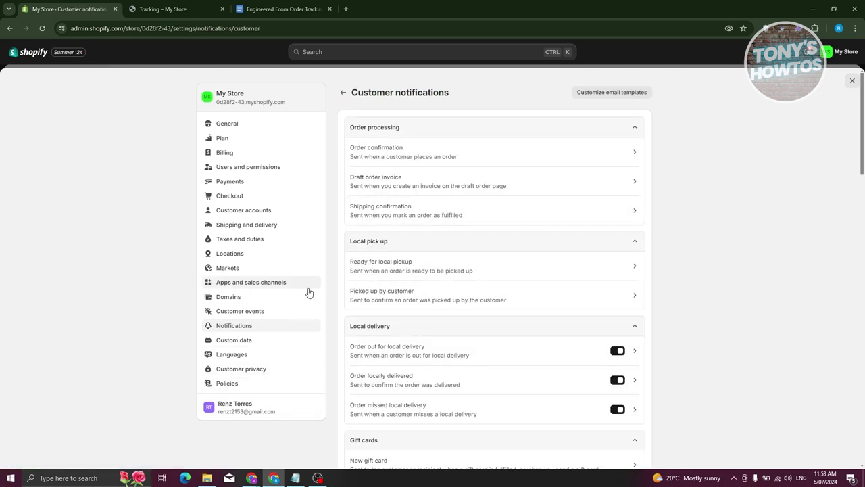
left_click(405, 219)
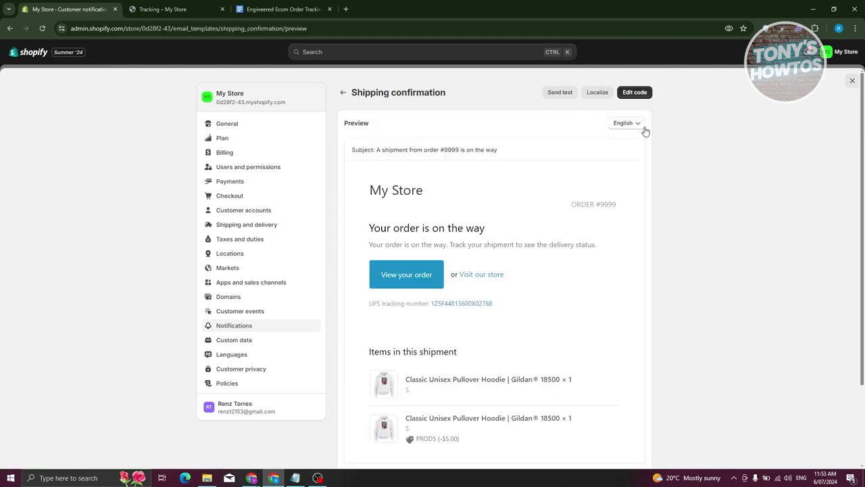
left_click(646, 99)
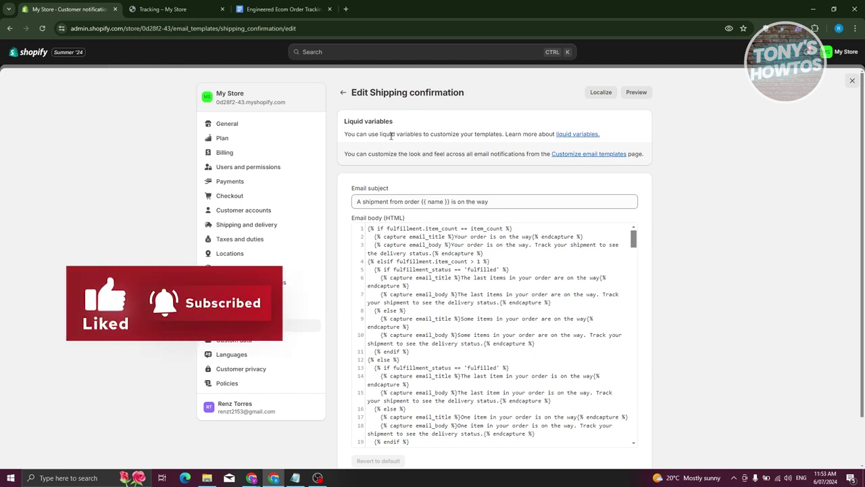
Delete all existing HTML from the Shipping confirmation email body
scroll(520, 281, "down", 5)
scroll(520, 282, "up", 5)
left_click(475, 298)
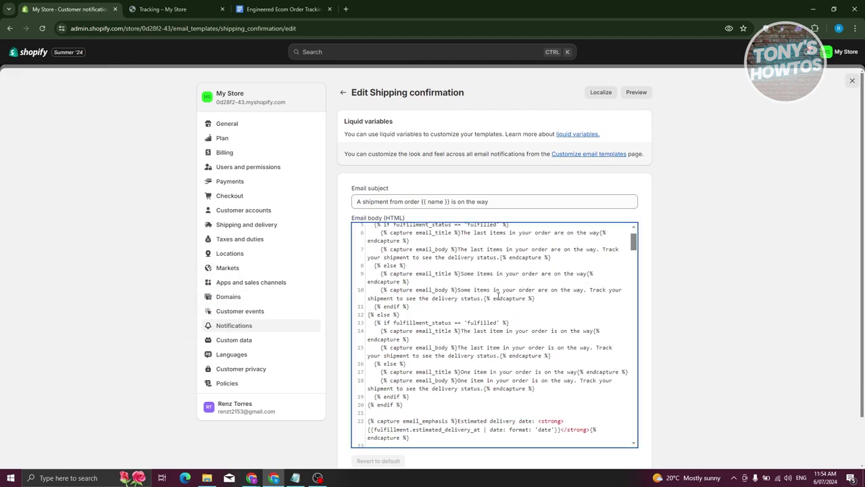
key("ctrl+a")
key("BackSpace")
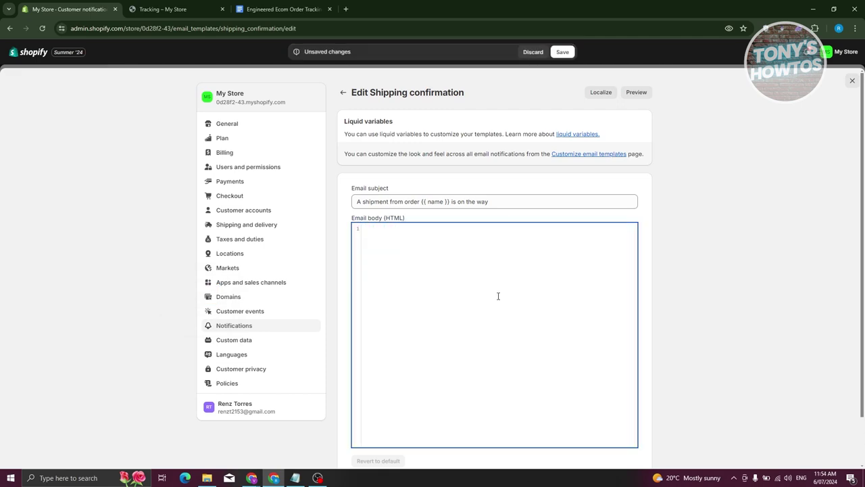
scroll(392, 432, "down", 1)
scroll(392, 433, "up", 1)
Switch to the Engineered Ecom Order Tracking Script + Email document in Google Docs and copy the selected Tracking Page Script
left_click(284, 9)
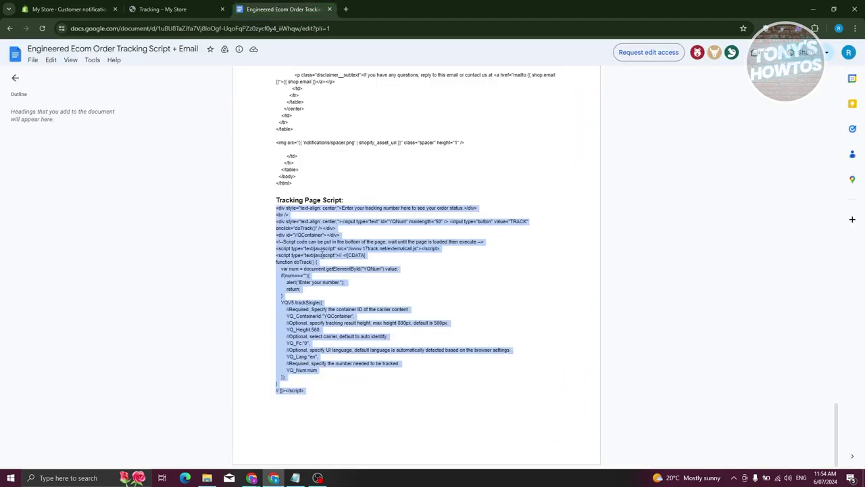
right_click(301, 245)
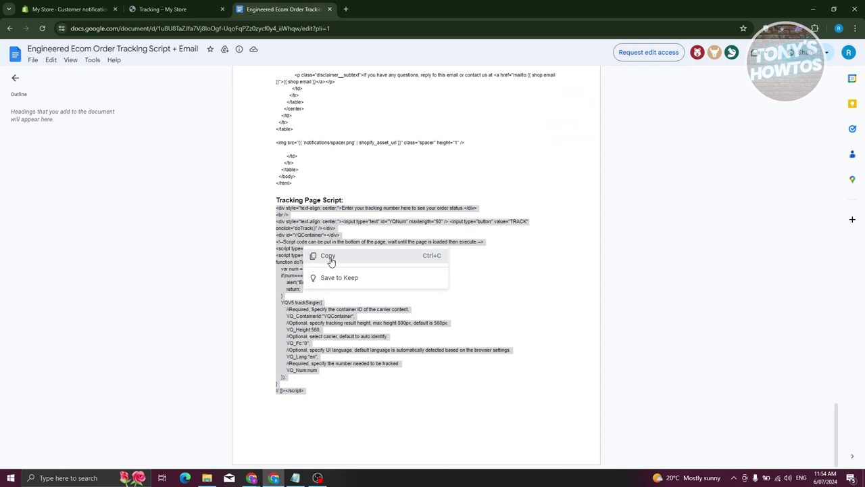
left_click(327, 255)
left_click(505, 344)
scroll(512, 338, "up", 5)
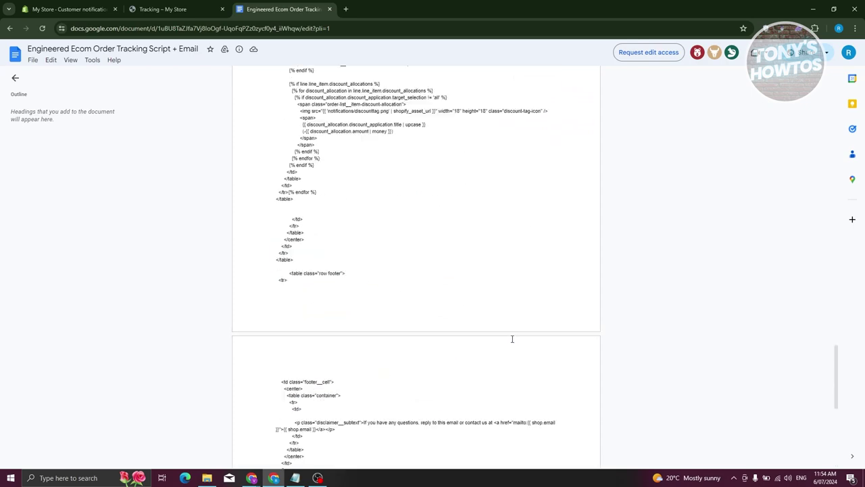
Select the Replace Confirmation Email code from its closing html tag back to its first line and copy it
scroll(427, 339, "down", 2)
left_click(295, 318)
key("shift+Up")
key("shift+Up")
key("shift+Up")
key("shift+Up")
key("shift+Up")
key("shift+Up")
key("shift+Up")
key("shift+Up")
key("shift+Up")
key("shift+Up")
key("shift+Up")
key("shift+Up")
key("shift+Up")
key("shift+Up")
key("shift+Up")
key("shift+Up")
key("shift+Up")
key("shift+Up")
key("shift+Up")
key("shift+Up")
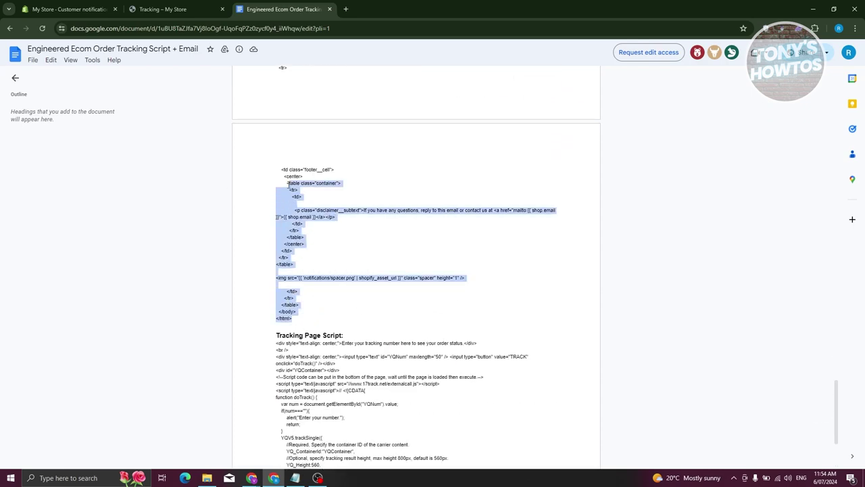
left_click(298, 316)
key("shift+Up")
key("shift+Up")
key("shift+Up")
key("shift+Up")
key("shift+Up")
key("shift+Up")
key("shift+Up")
key("shift+Up")
scroll(284, 304, "up", 10)
left_click(276, 293, "shift")
scroll(276, 292, "up", 20)
left_click_drag(276, 293, 269, 128)
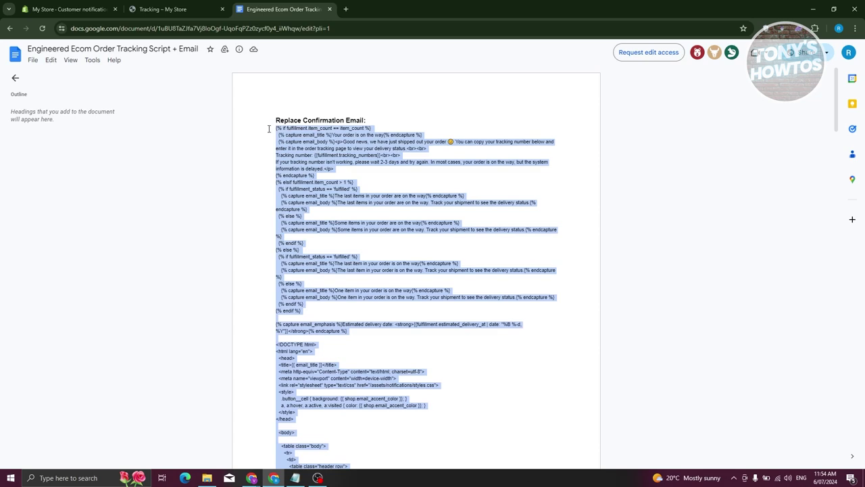
right_click(290, 128)
left_click(315, 143)
Look up the highlighted placeholder link in the document's email code, then copy the live Tracking page's URL from the storefront
scroll(388, 224, "down", 15)
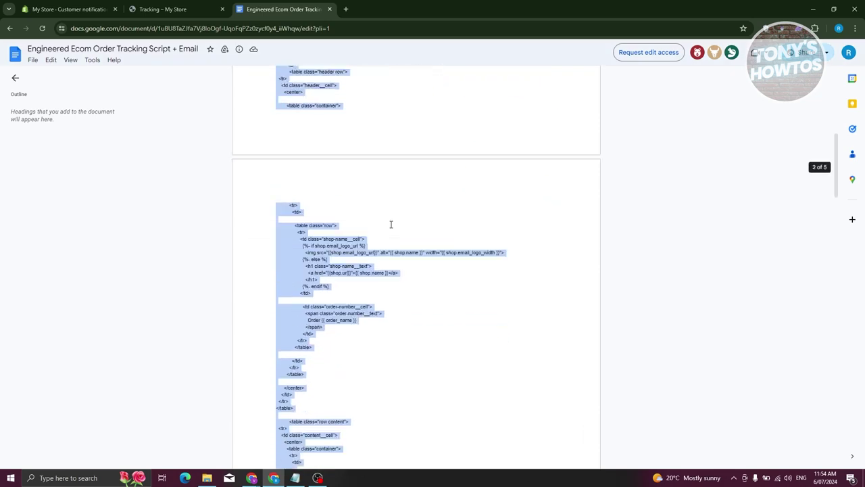
left_click(414, 214)
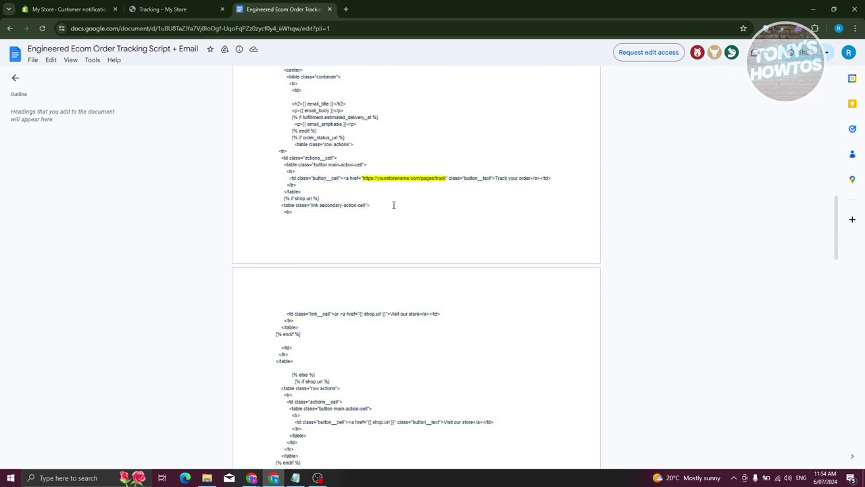
left_click(179, 8)
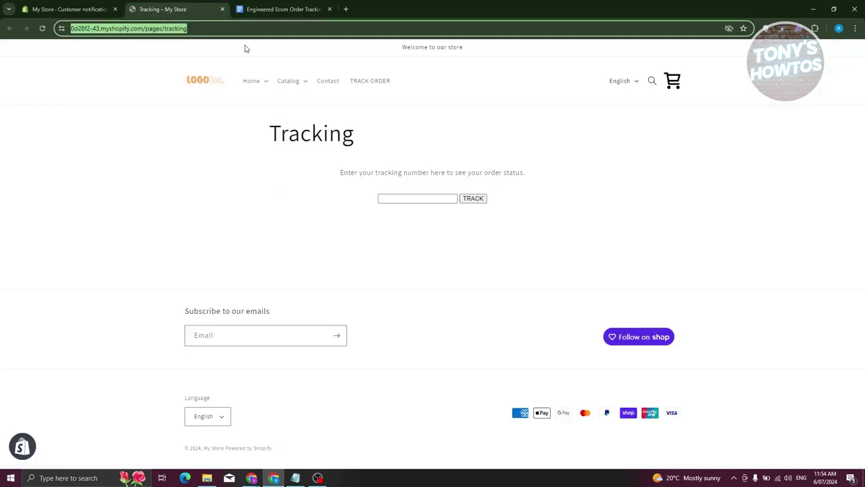
right_click(152, 30)
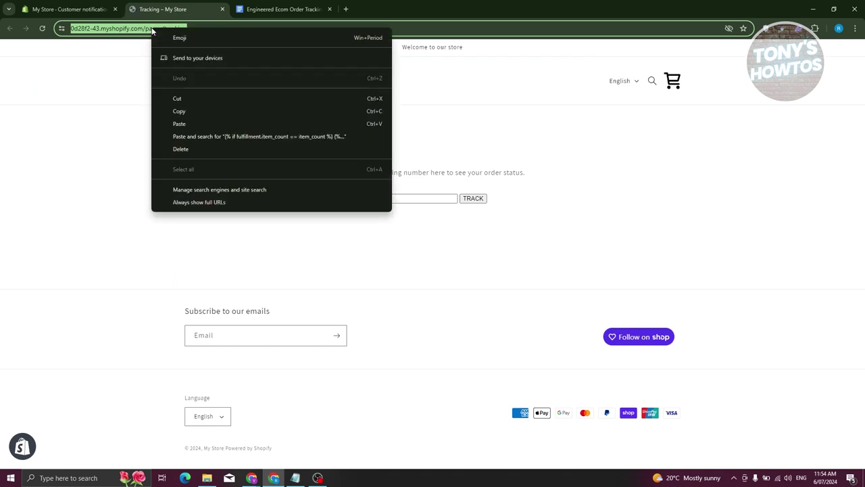
left_click(201, 111)
left_click(289, 8)
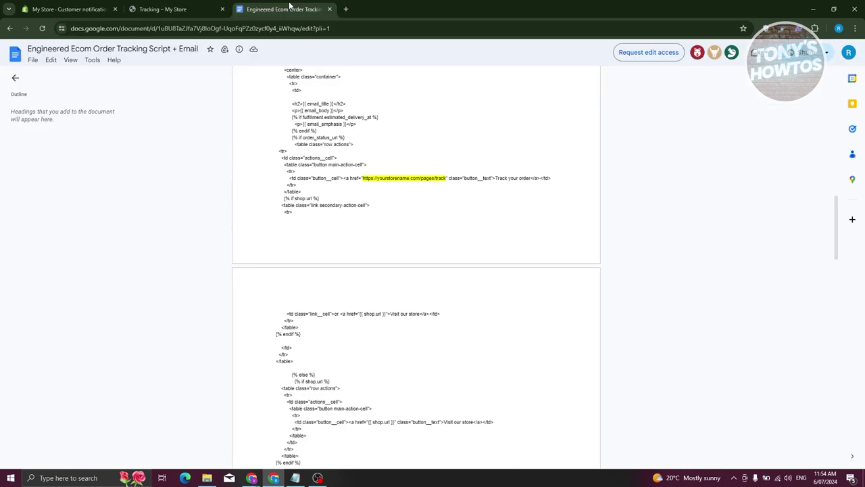
left_click_drag(364, 179, 443, 177)
right_click(423, 181)
left_click(389, 179)
left_click_drag(364, 178, 443, 178)
Copy the complete code under the Replace Confirmation Email heading in the document again
scroll(423, 196, "down", 10)
scroll(340, 275, "down", 5)
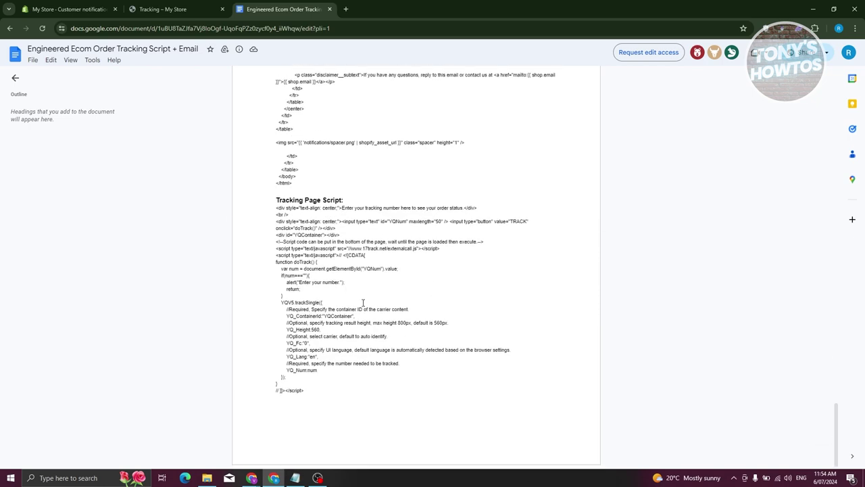
left_click_drag(305, 390, 274, 130)
left_click(306, 315)
right_click(303, 135)
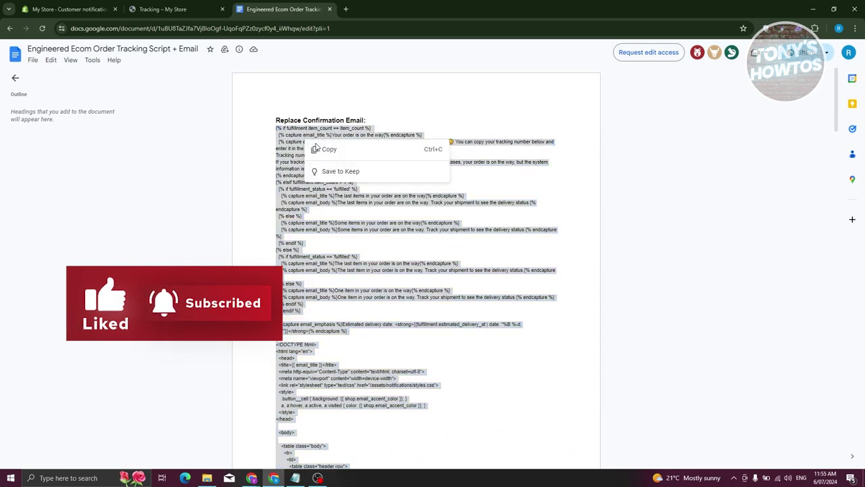
left_click(325, 144)
Return to the Shopify admin and paste the copied code into the empty Shipping confirmation email body as plain text
left_click(178, 7)
left_click(81, 7)
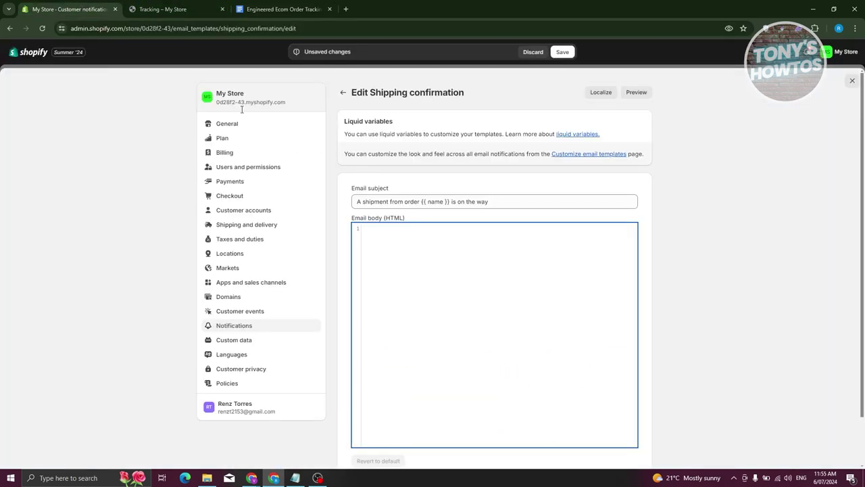
right_click(404, 232)
left_click(388, 231)
right_click(378, 238)
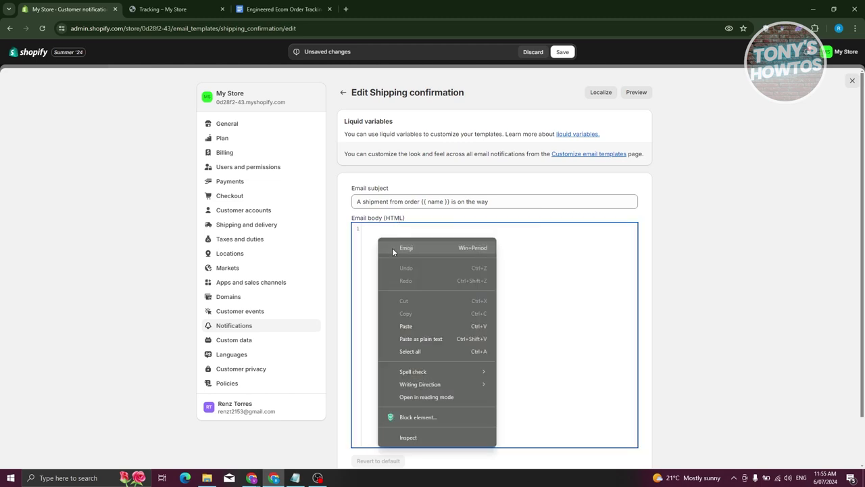
left_click(430, 336)
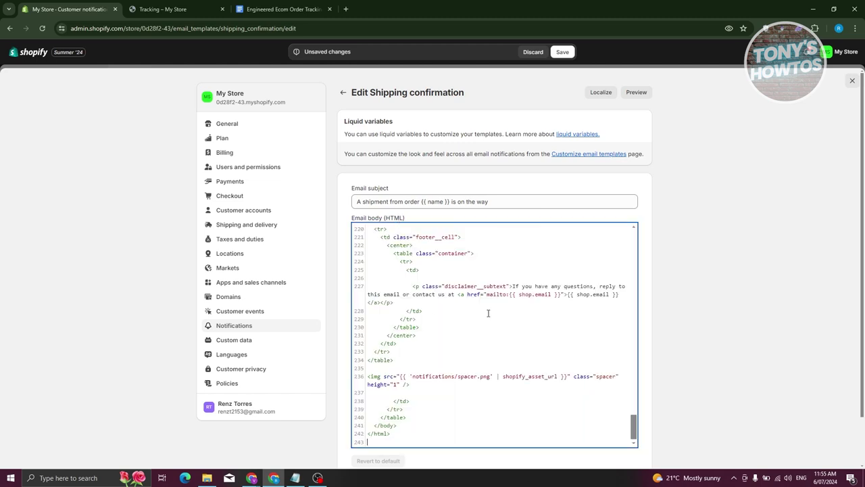
scroll(528, 320, "up", 6)
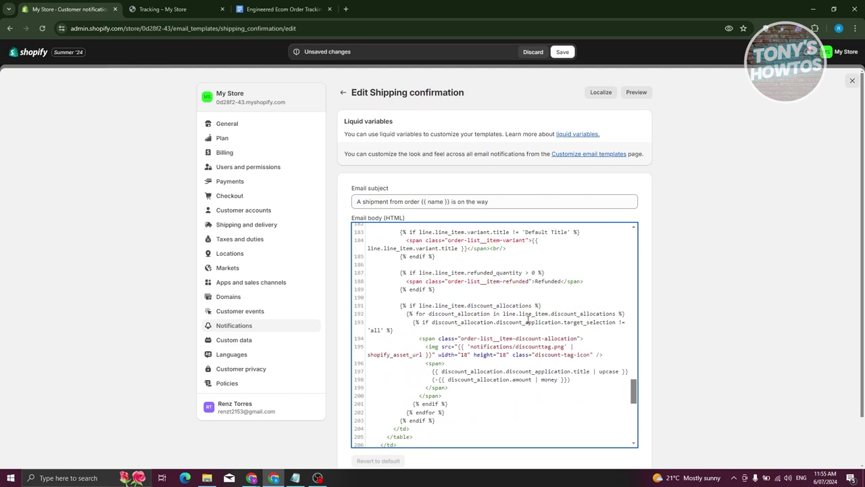
scroll(553, 351, "up", 2)
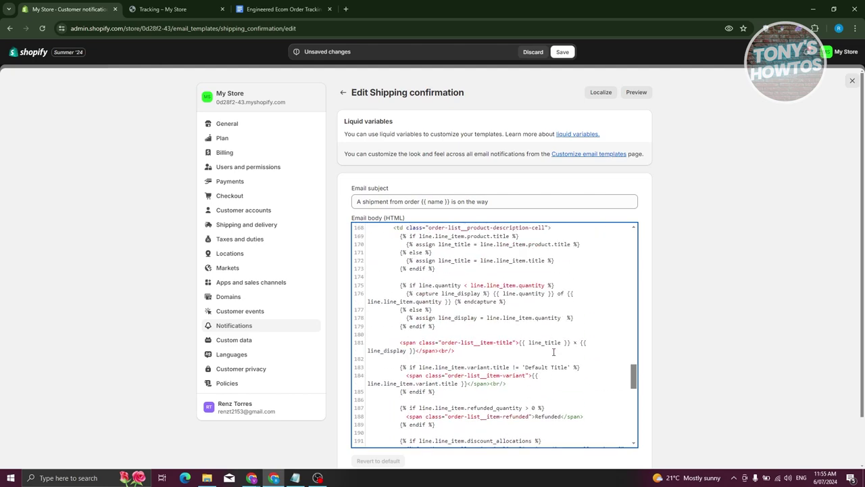
scroll(553, 352, "up", 6)
scroll(581, 339, "up", 10)
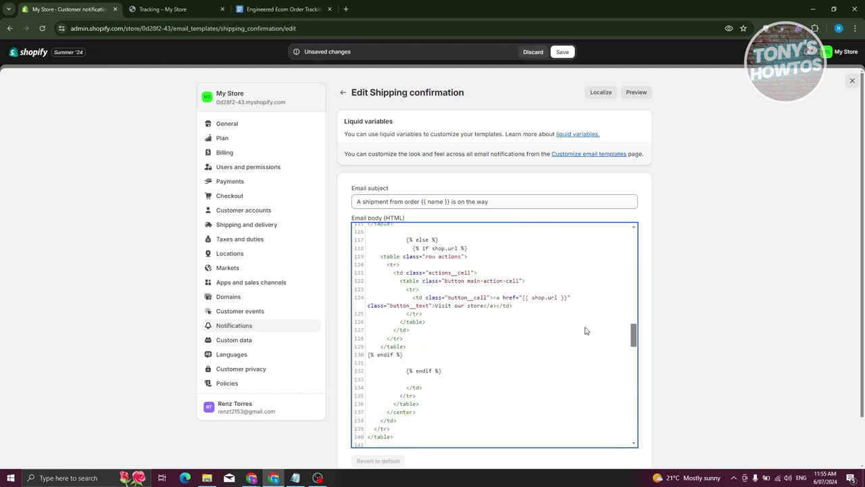
scroll(585, 328, "down", 5)
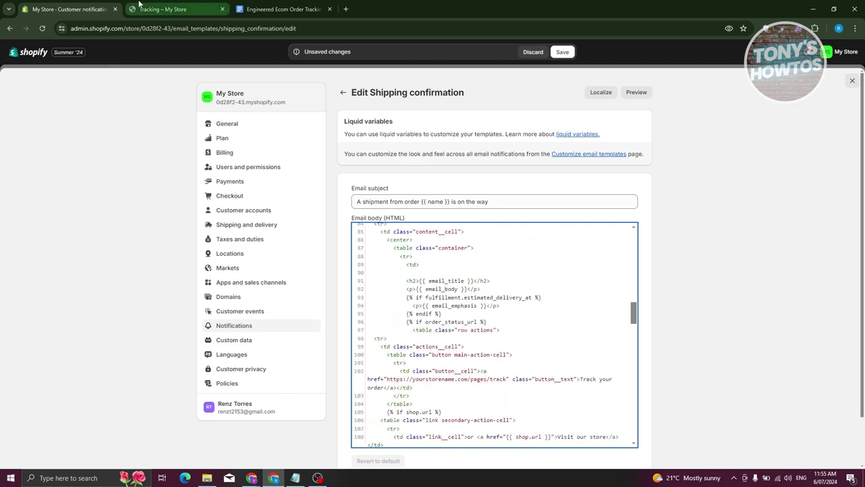
left_click(172, 9)
left_click(279, 8)
left_click(426, 351)
scroll(427, 351, "down", 15)
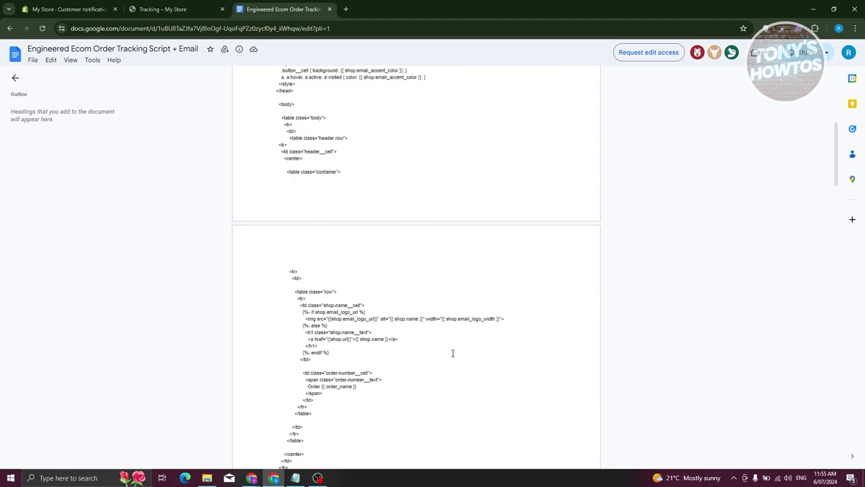
left_click_drag(363, 88, 438, 88)
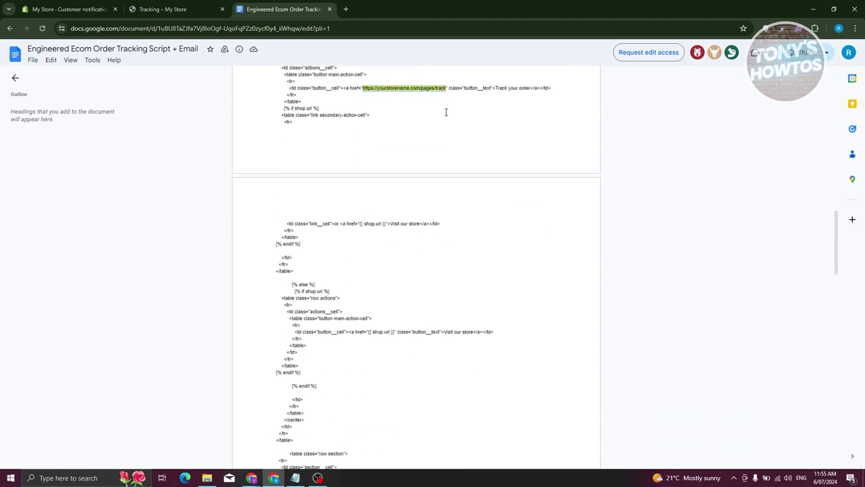
left_click(67, 8)
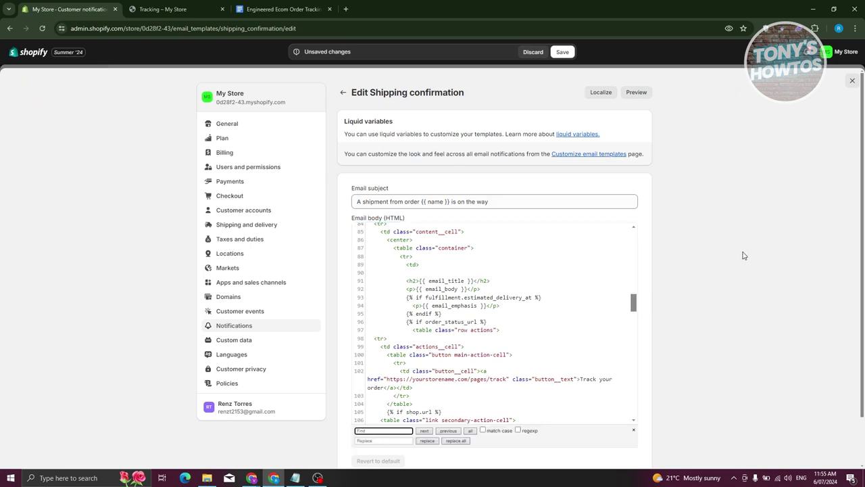
type("https://yourstorename.com/pages/track")
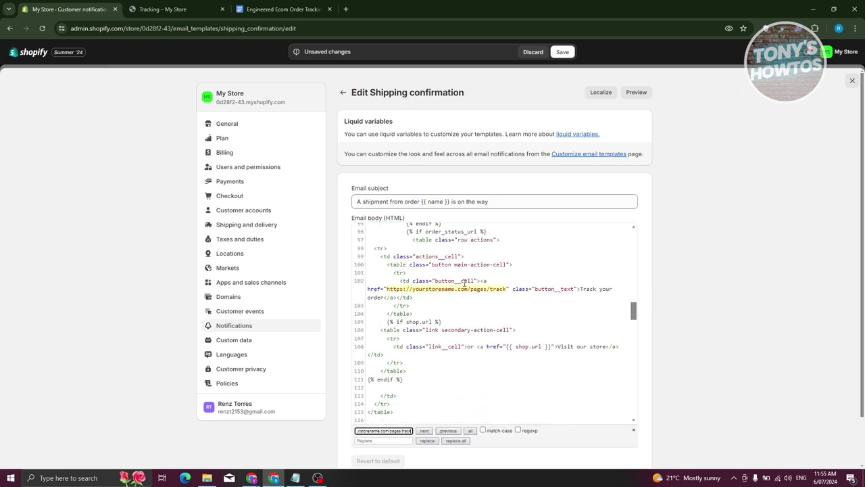
left_click(175, 6)
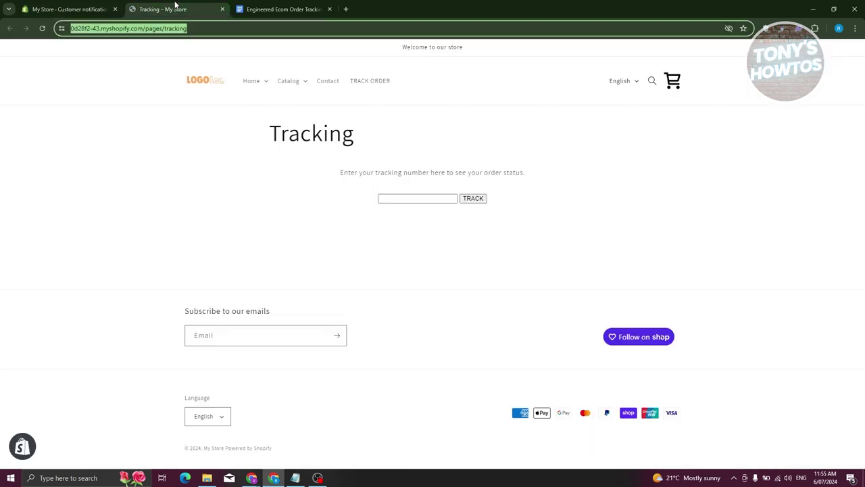
right_click(155, 34)
left_click(187, 113)
left_click(70, 6)
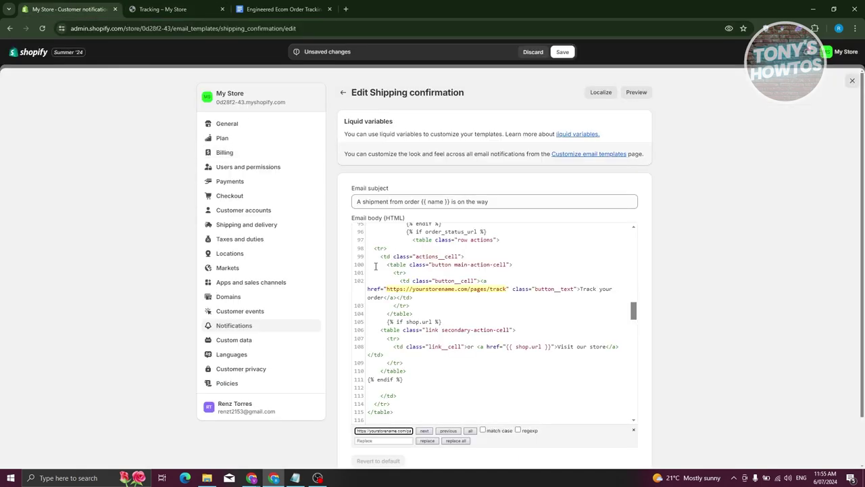
left_click_drag(388, 291, 507, 288)
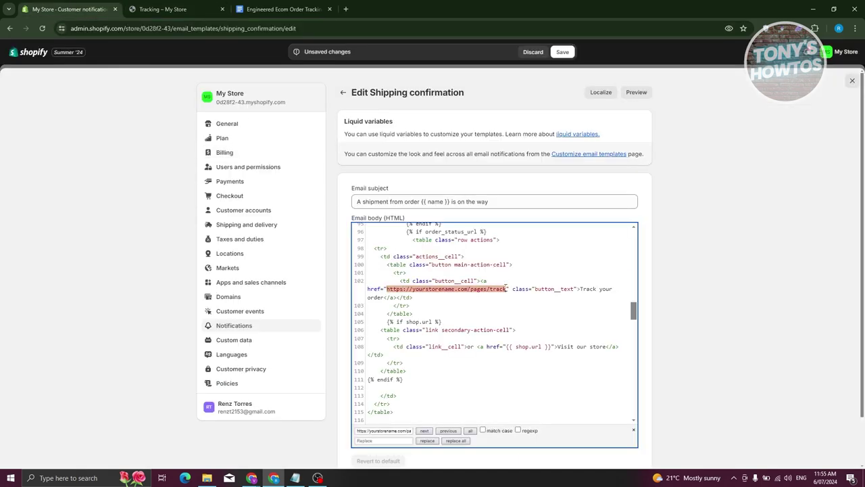
right_click(499, 290)
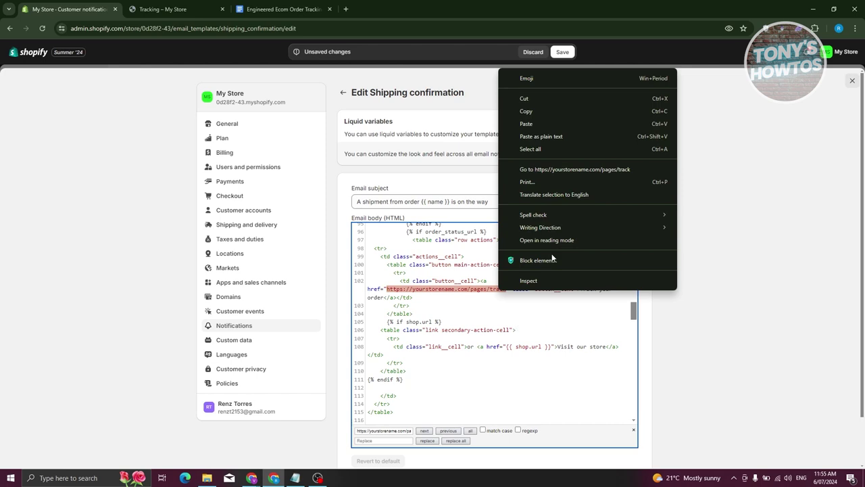
left_click(541, 122)
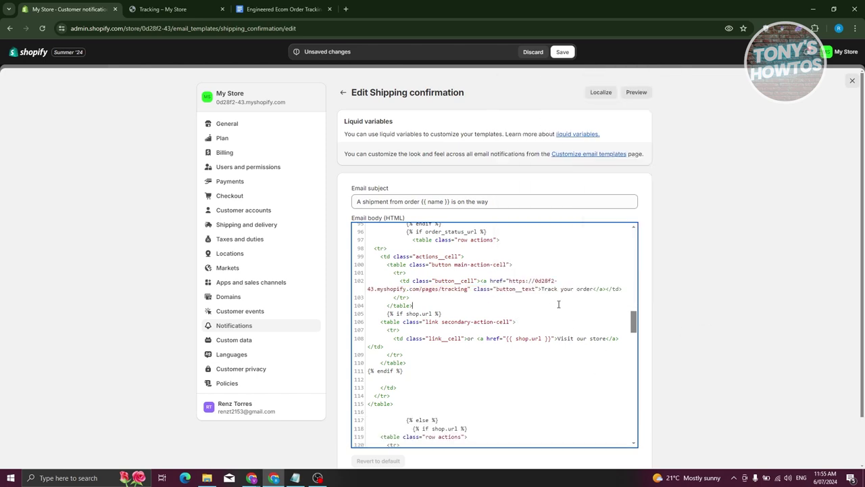
Preview the edited Shipping confirmation email and look through its whole content before closing the preview
scroll(703, 215, "down", 1)
scroll(541, 408, "up", 1)
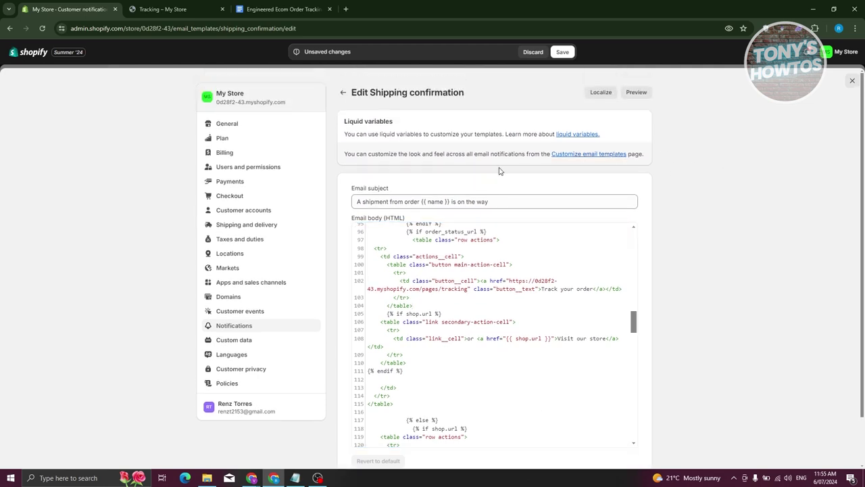
left_click(644, 94)
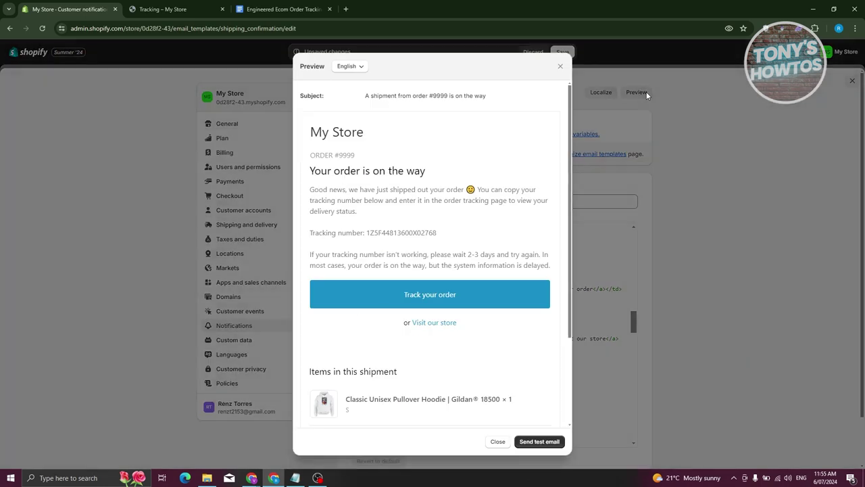
scroll(450, 222, "down", 2)
scroll(487, 324, "up", 2)
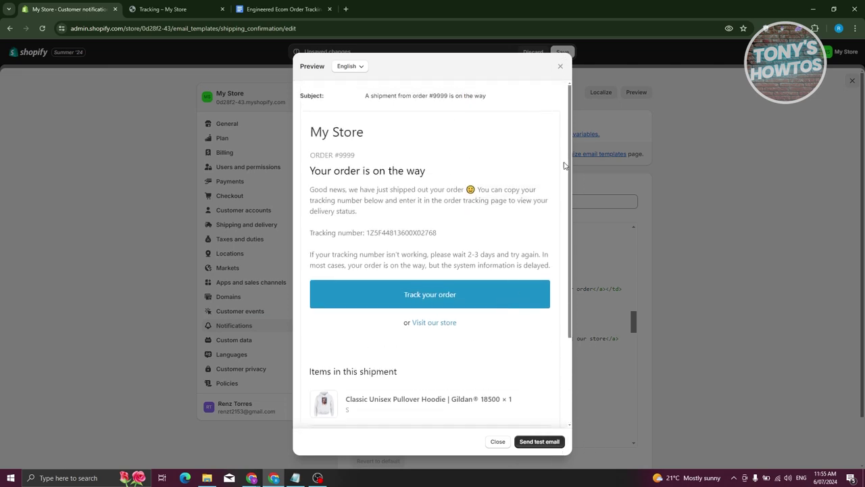
left_click(560, 65)
Save the Shipping confirmation template, go back to its overview and close the store settings
left_click(562, 52)
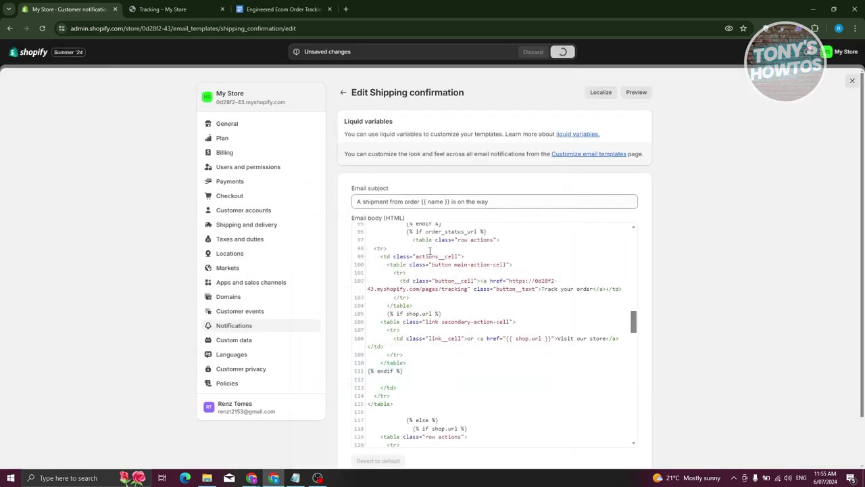
left_click(344, 92)
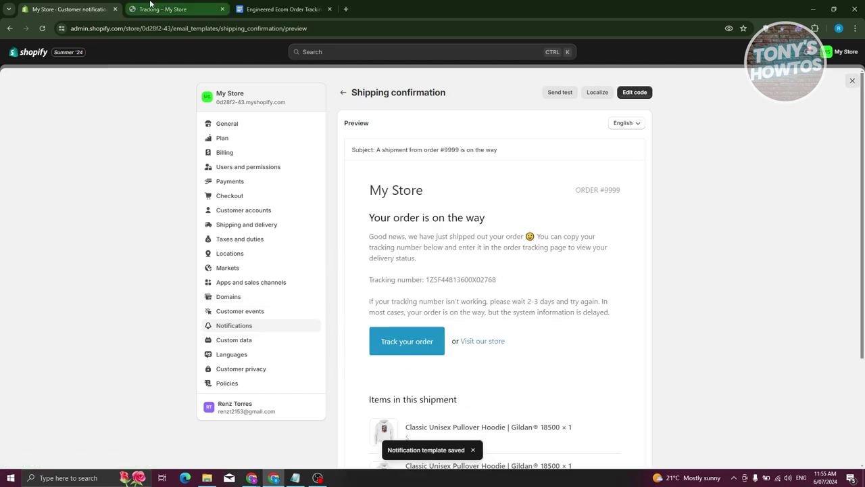
left_click(852, 81)
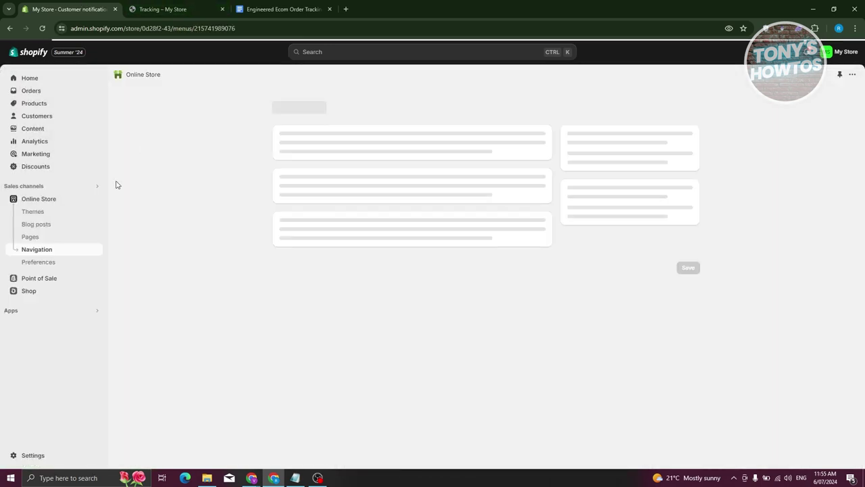
View the online store and open Tracking from its main menu to examine the instruction text and tracking number field
left_click(96, 199)
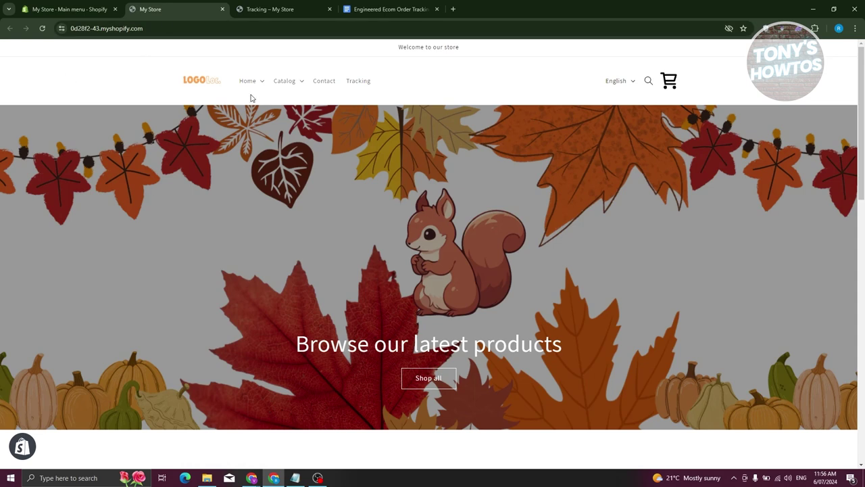
left_click(370, 88)
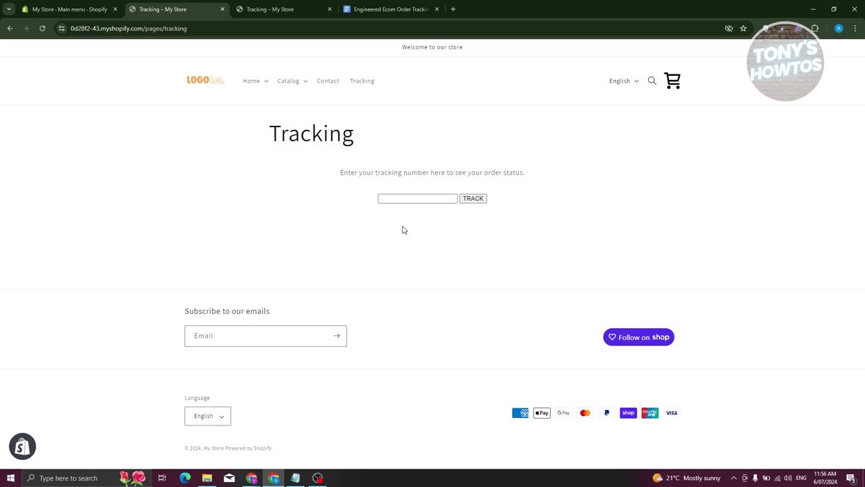
left_click_drag(341, 171, 597, 168)
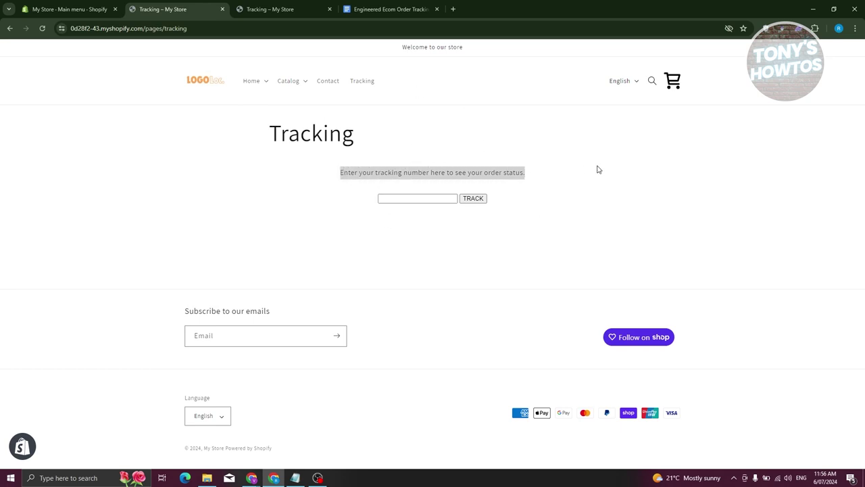
left_click(412, 200)
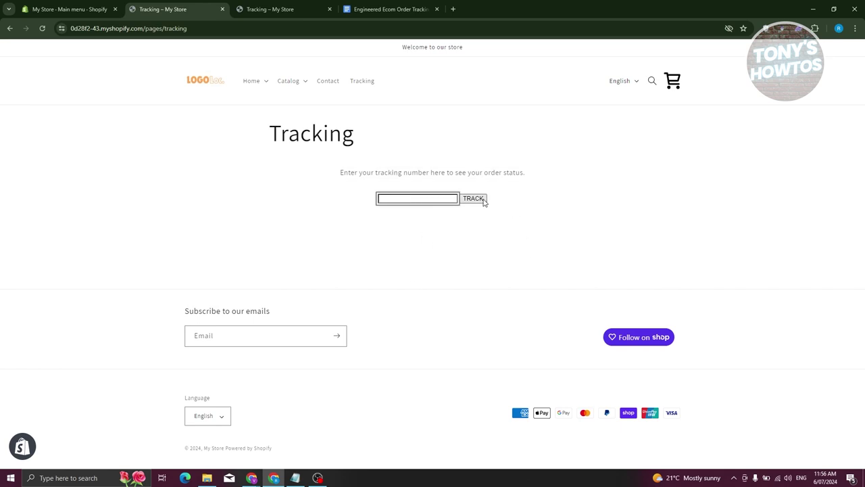
left_click(367, 247)
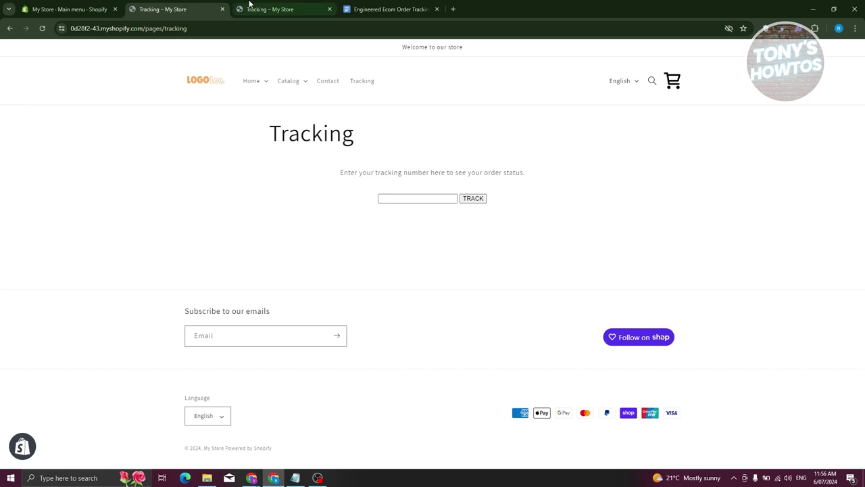
Return to the Shopify admin and open the Tracking page from the online store's pages for editing
left_click(83, 6)
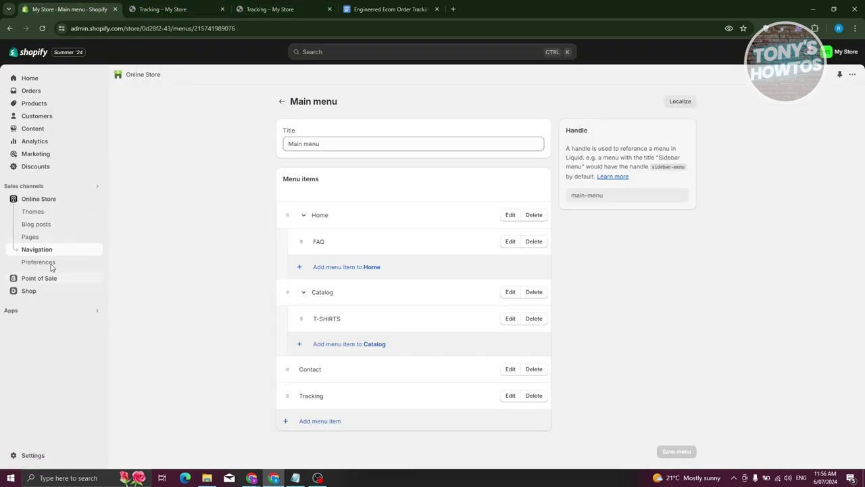
left_click(40, 241)
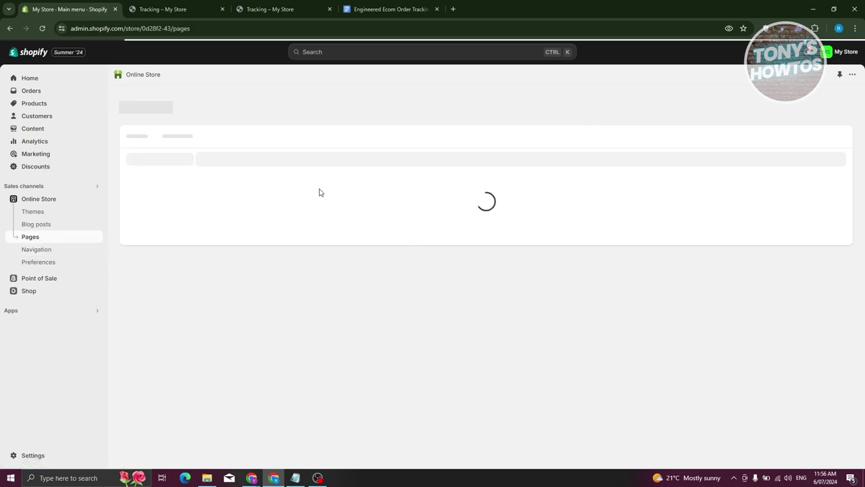
scroll(251, 267, "down", 1)
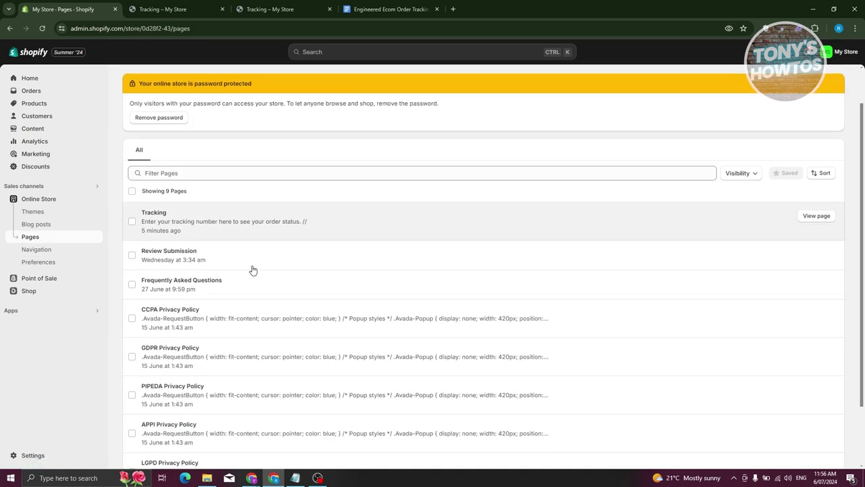
left_click(157, 215)
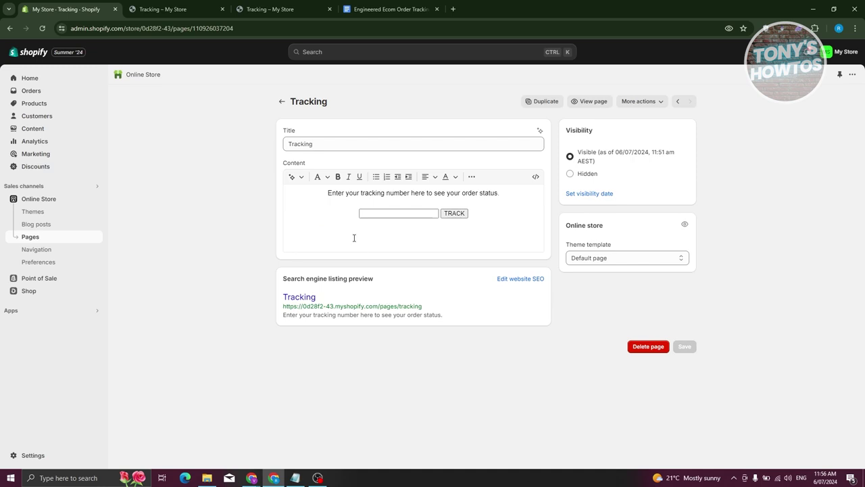
Insert the existing Untitled_design PNG image into the Tracking page content, between the instruction text and the tracking field
left_click(500, 208)
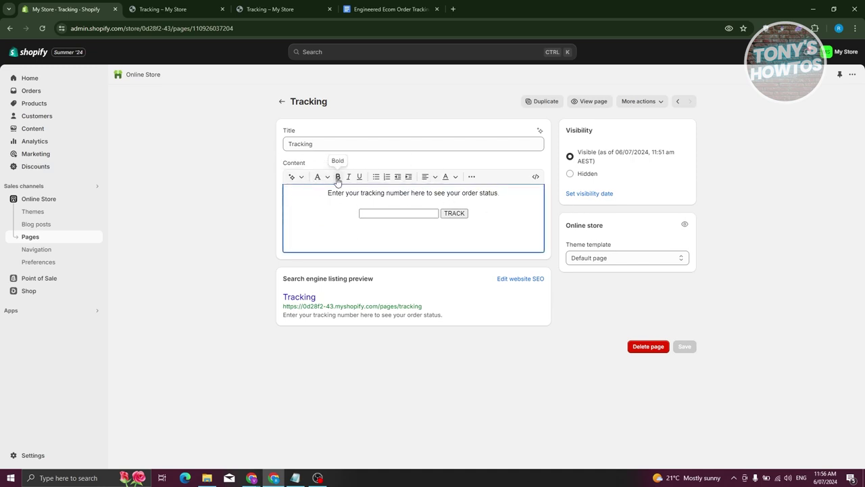
left_click(475, 181)
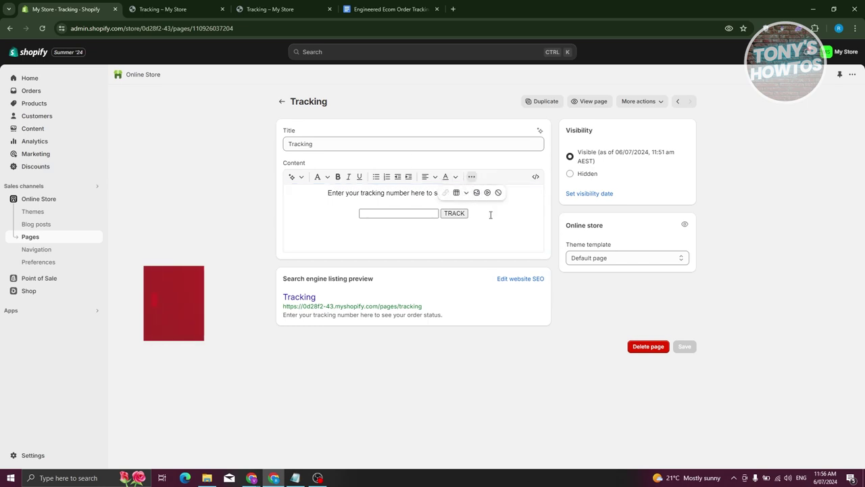
left_click(370, 194)
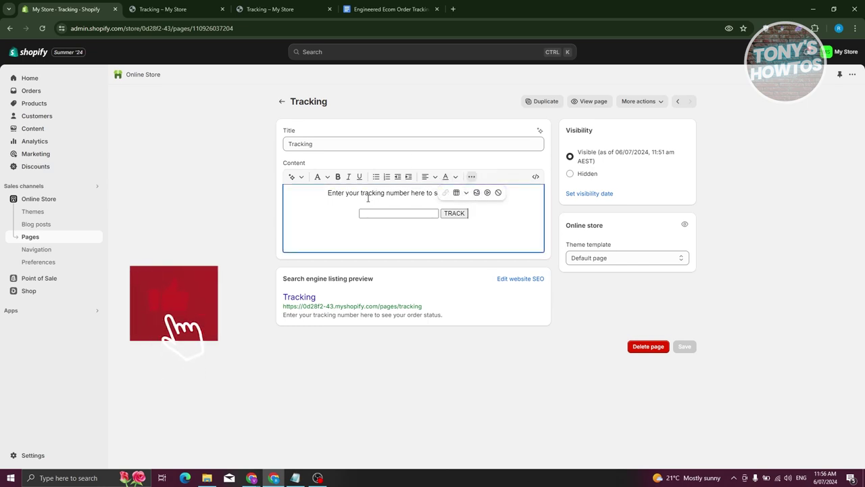
left_click(476, 193)
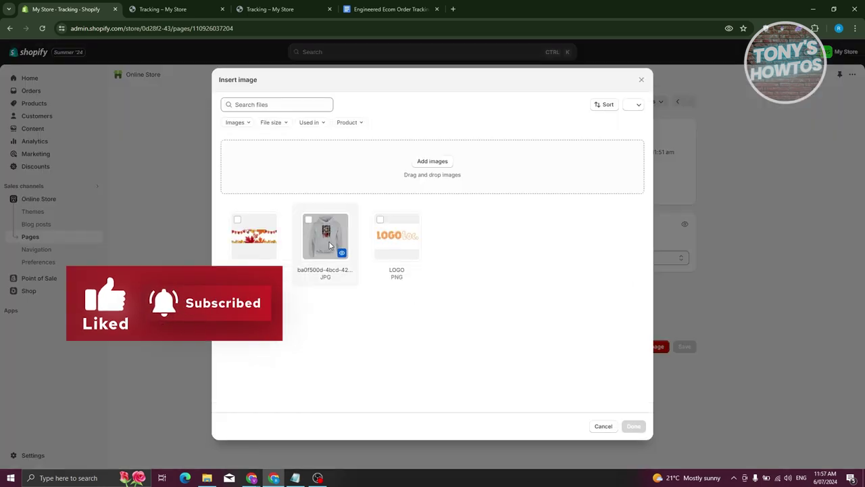
left_click(253, 240)
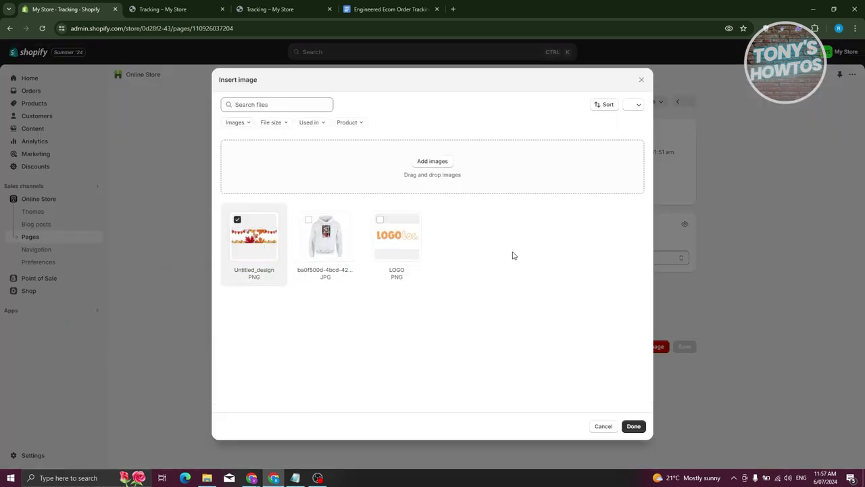
left_click(633, 427)
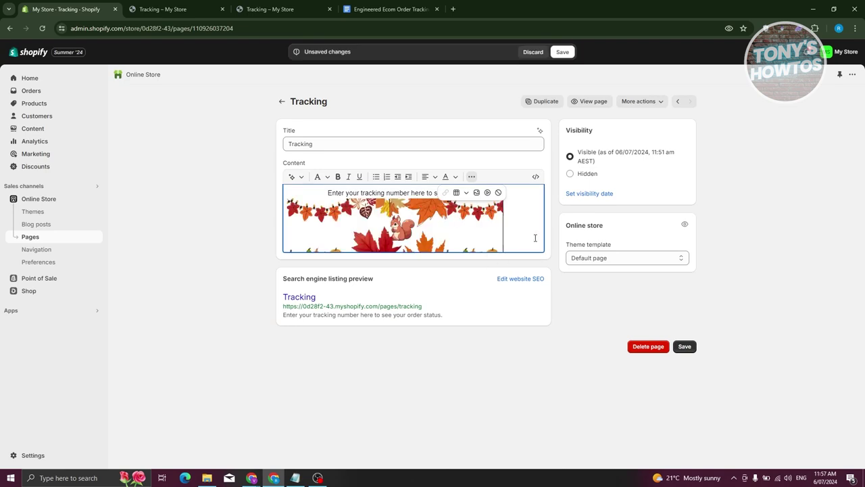
Center-align the inserted autumn banner image in the Tracking page content
left_click(461, 236)
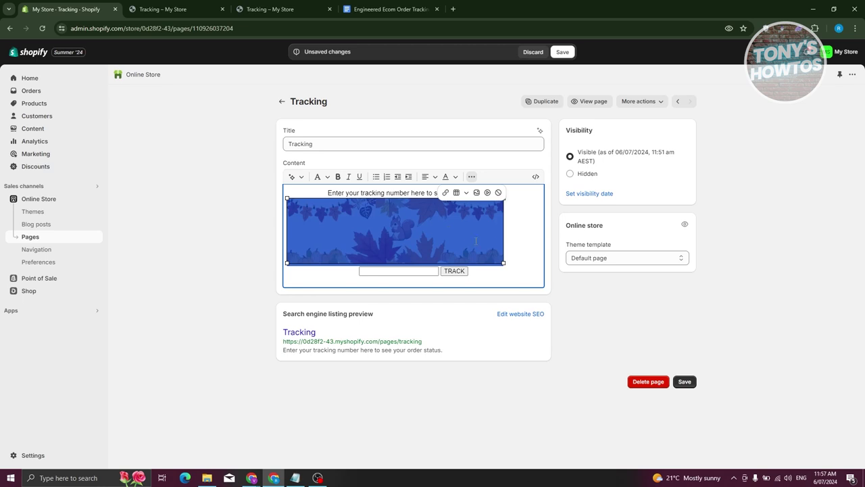
left_click(427, 176)
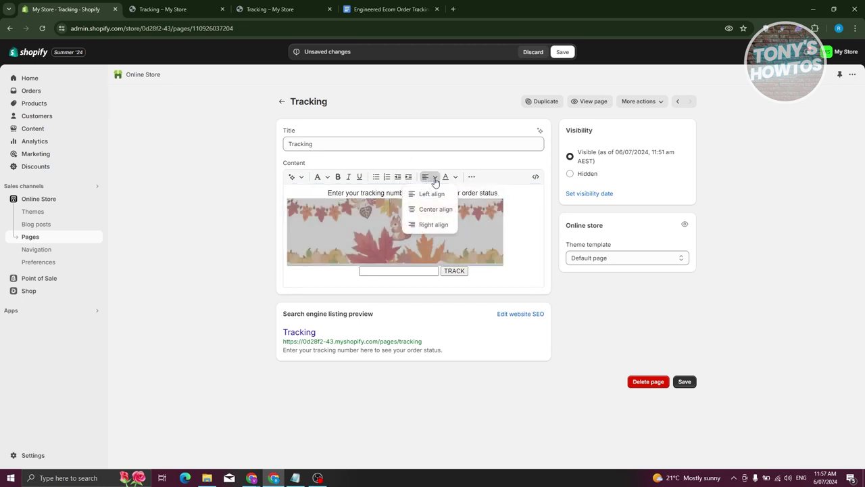
left_click(439, 210)
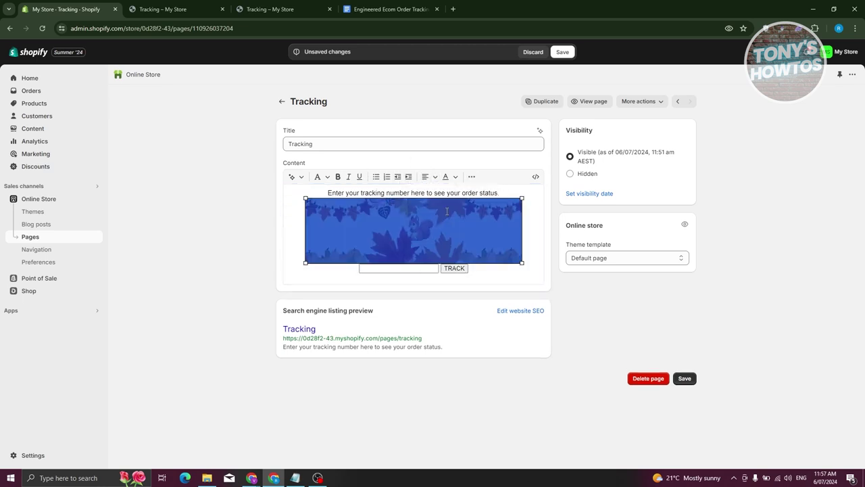
left_click(505, 219)
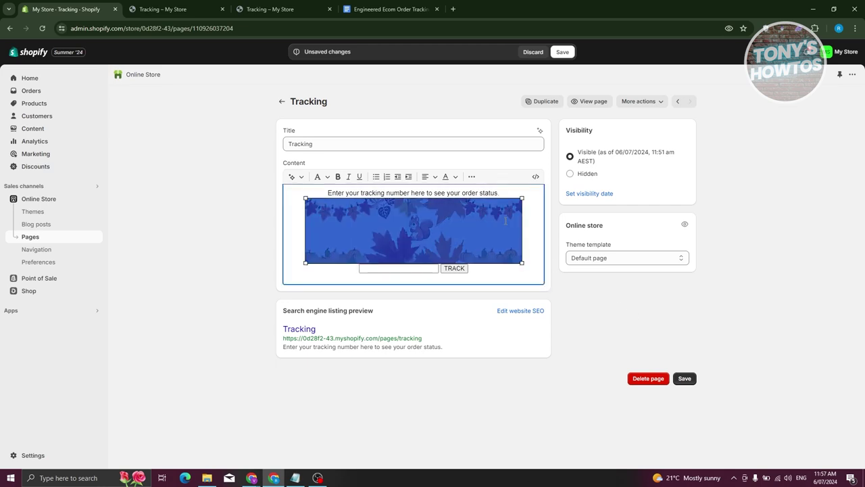
Add a line break after the banner image and save the Tracking page
left_click(538, 238)
key("Return")
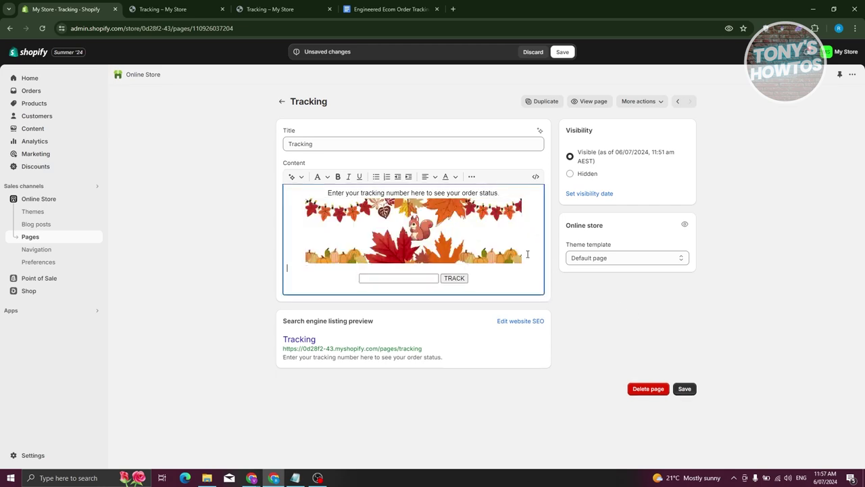
left_click(687, 391)
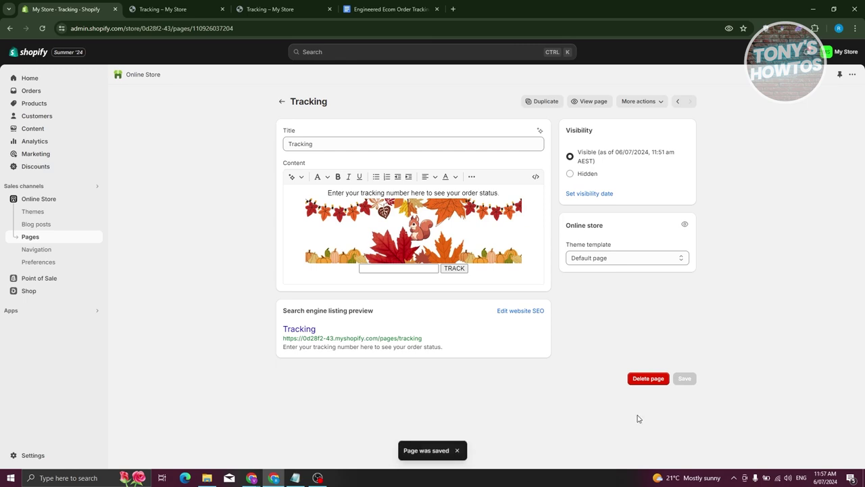
Switch to the storefront Tracking page and reload it to check the banner image against the admin content
left_click(162, 9)
left_click(41, 29)
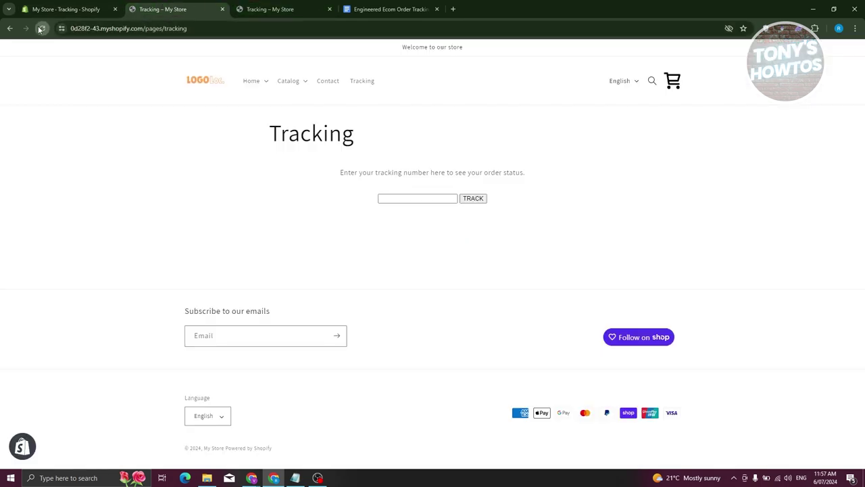
left_click(71, 10)
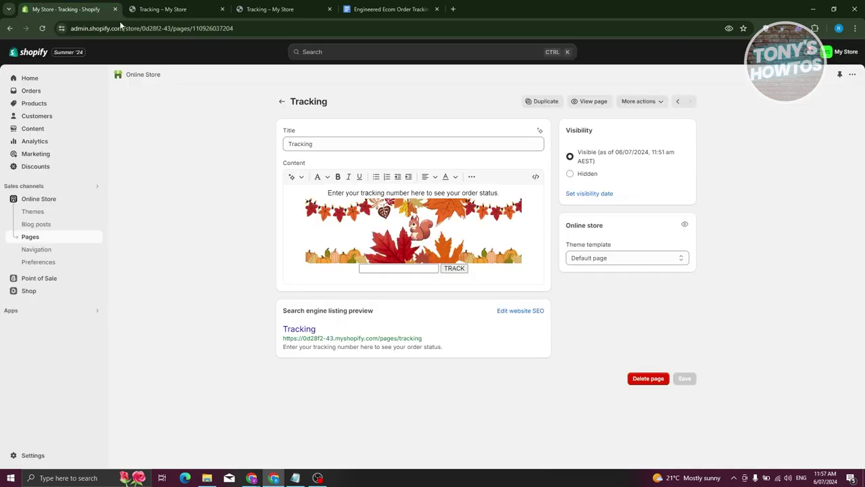
left_click(181, 5)
left_click(42, 28)
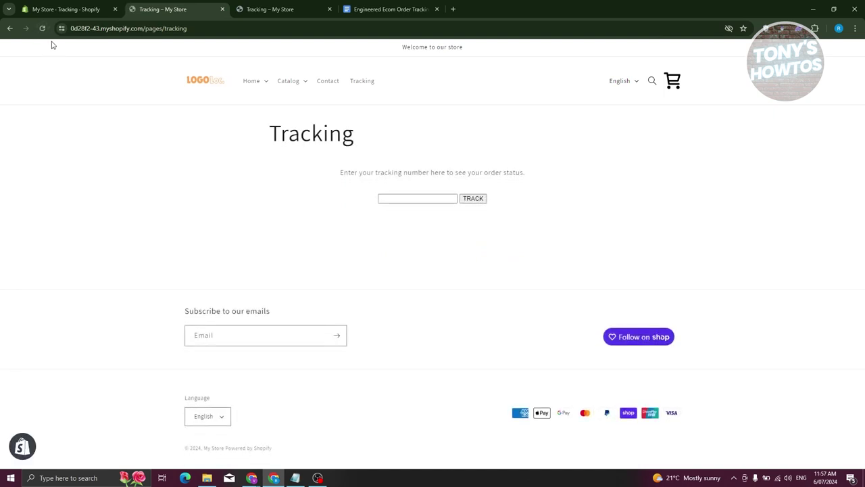
left_click(41, 29)
left_click(42, 28)
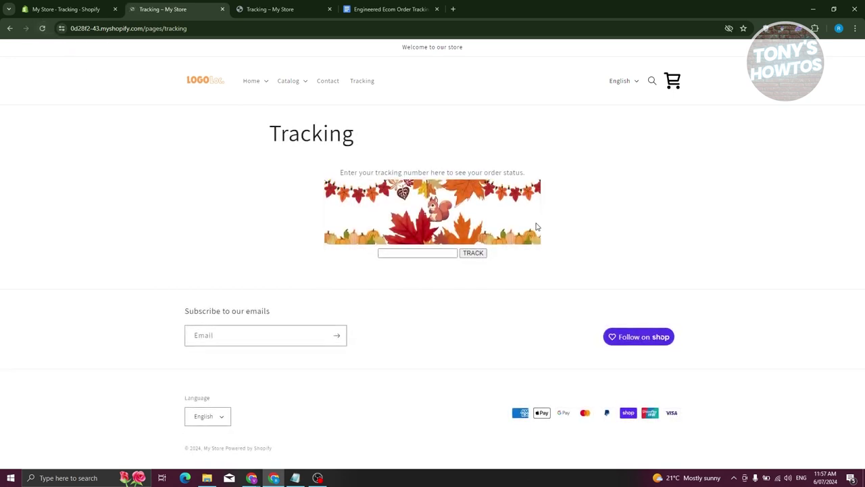